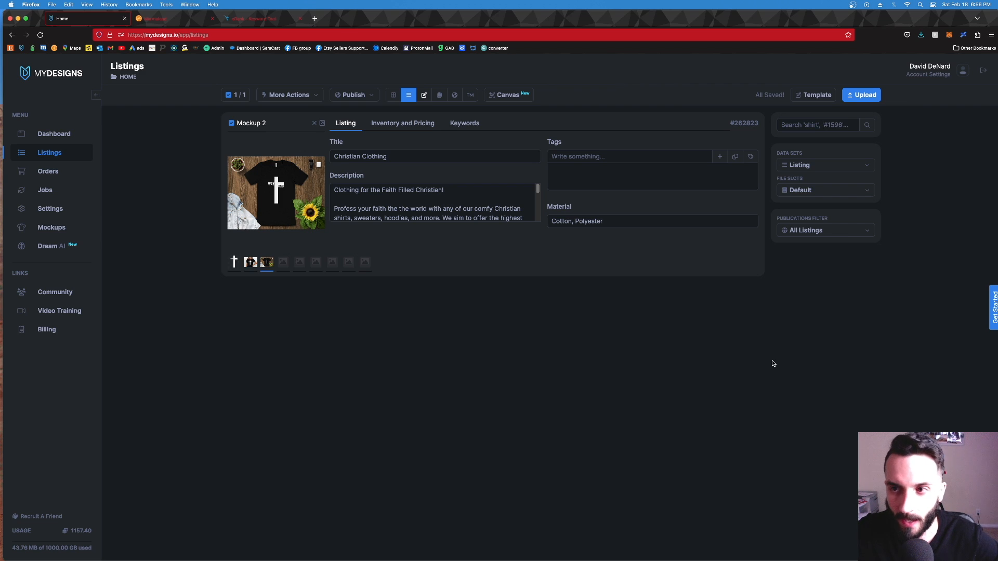
click(382, 156)
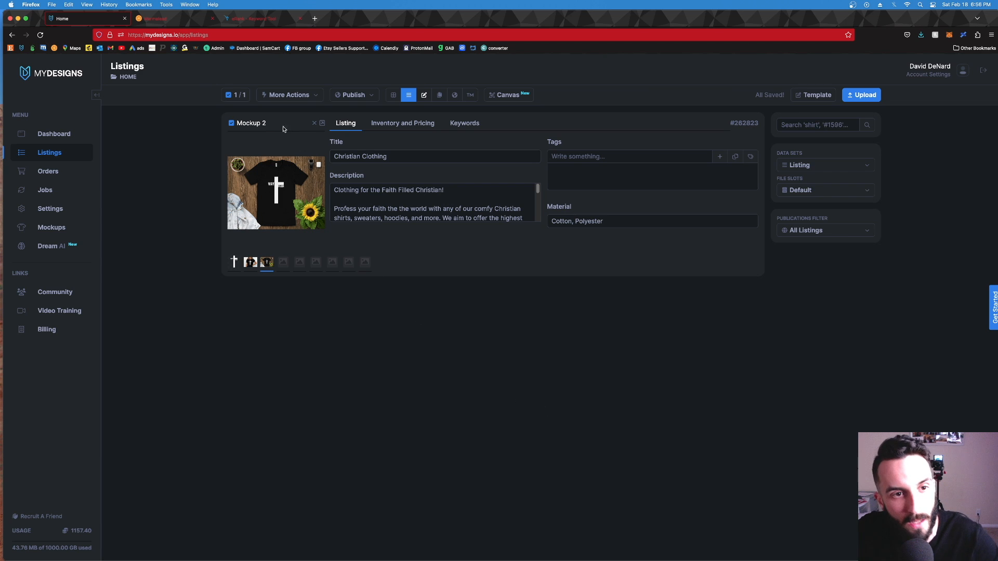
click(287, 97)
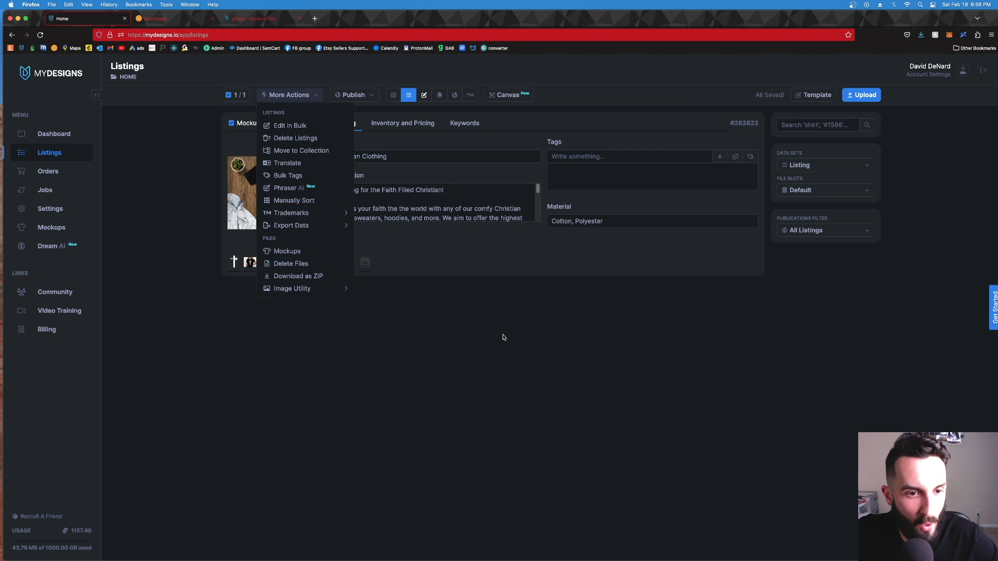
click(378, 162)
click(378, 164)
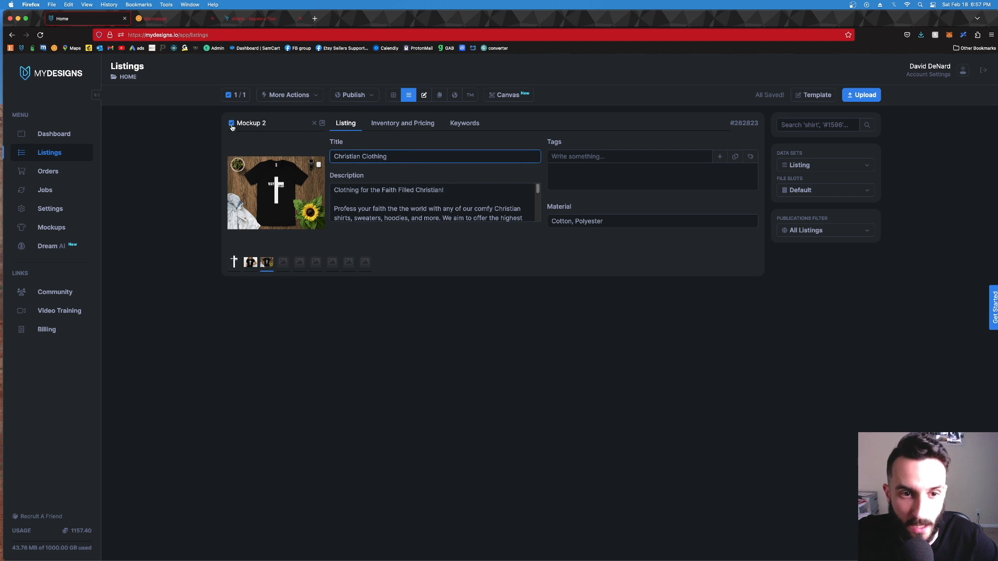
click(424, 159)
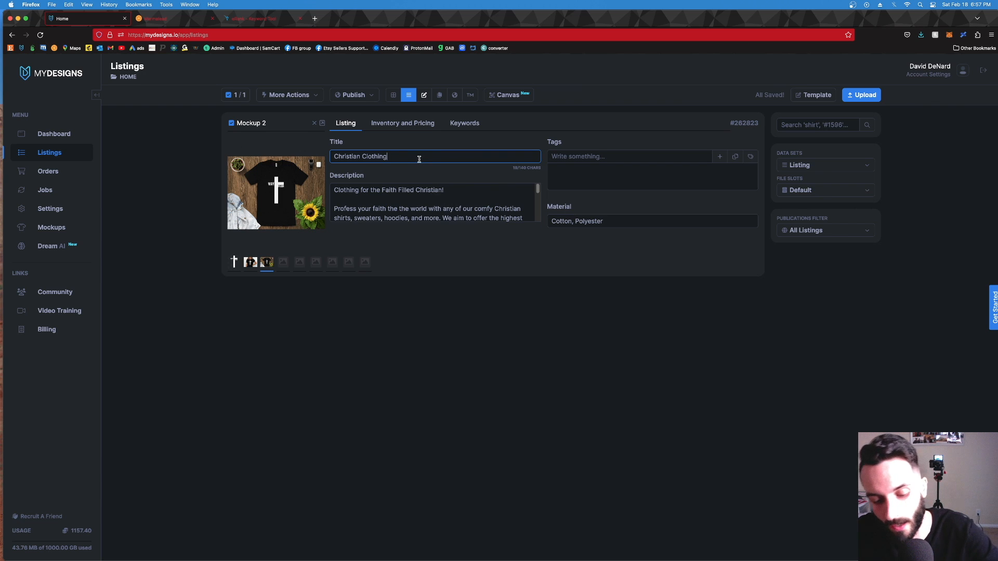
text(,)
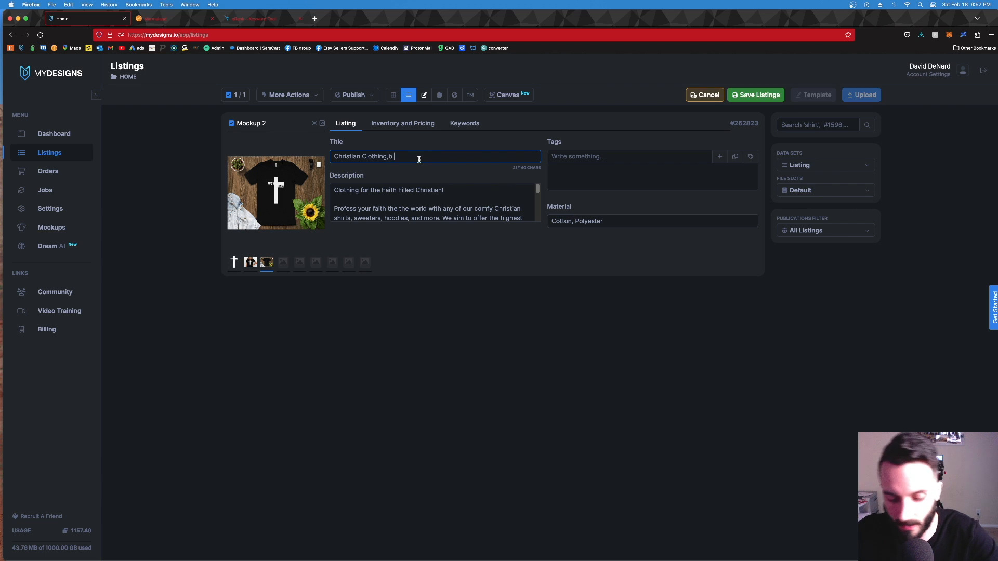
key(BackSpace)
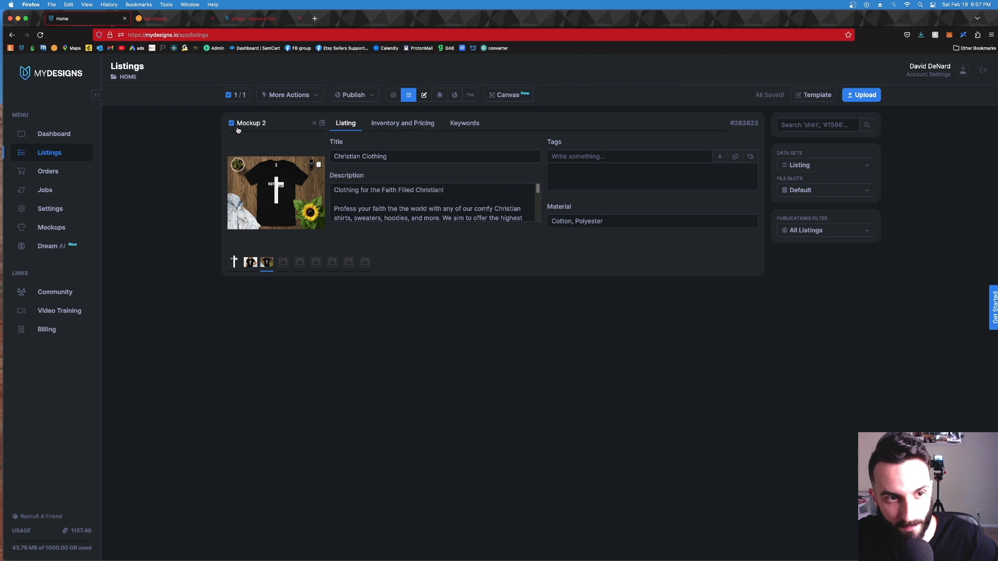
Step: Run Phraser AI on the selected listing, using its title as keyword and T-Shirt as product type, to generate the title and tags
click(296, 96)
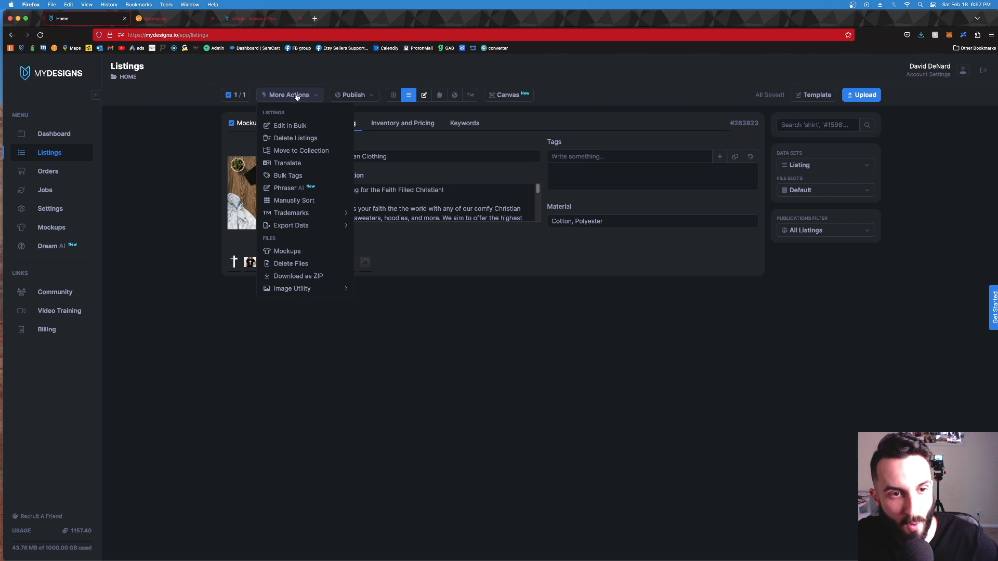
click(287, 190)
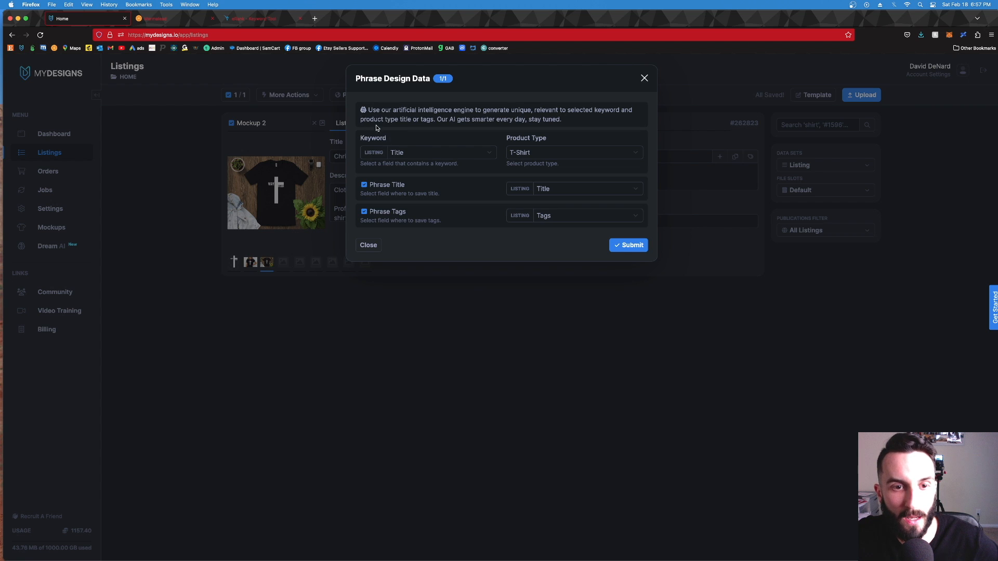
click(563, 154)
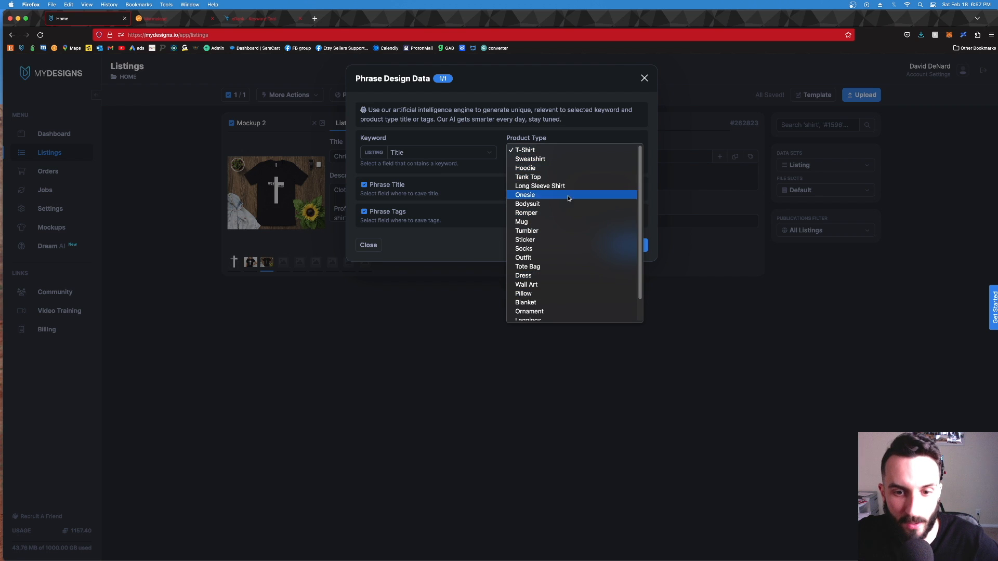
click(472, 242)
click(627, 250)
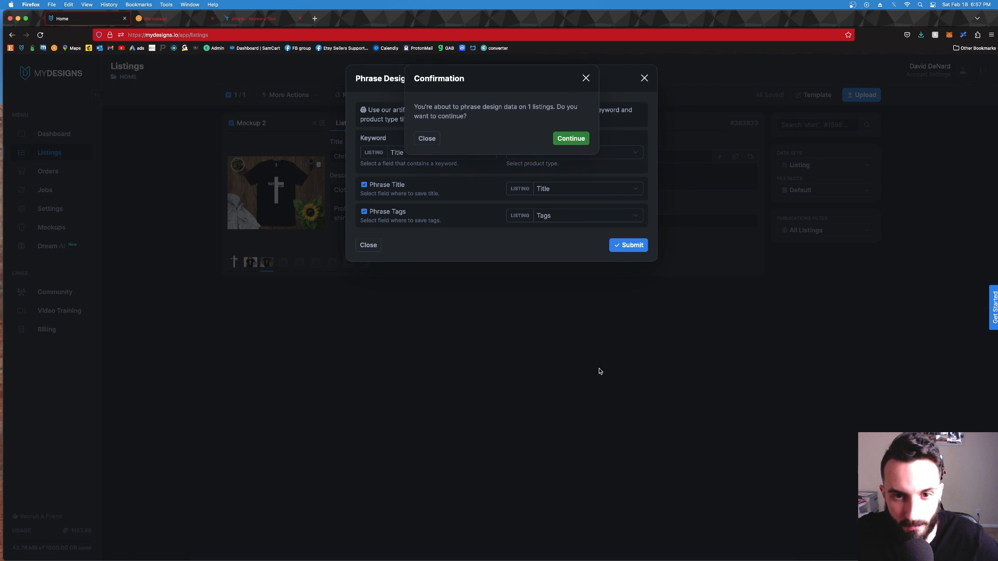
click(581, 139)
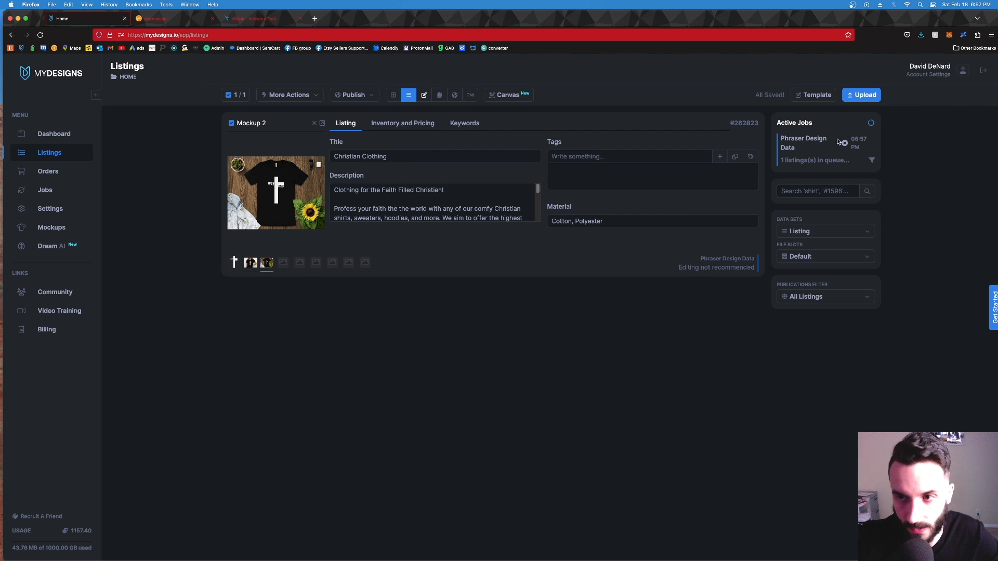
Step: Check the jobs history for the Phraser Design Data job and return to the listings
click(67, 194)
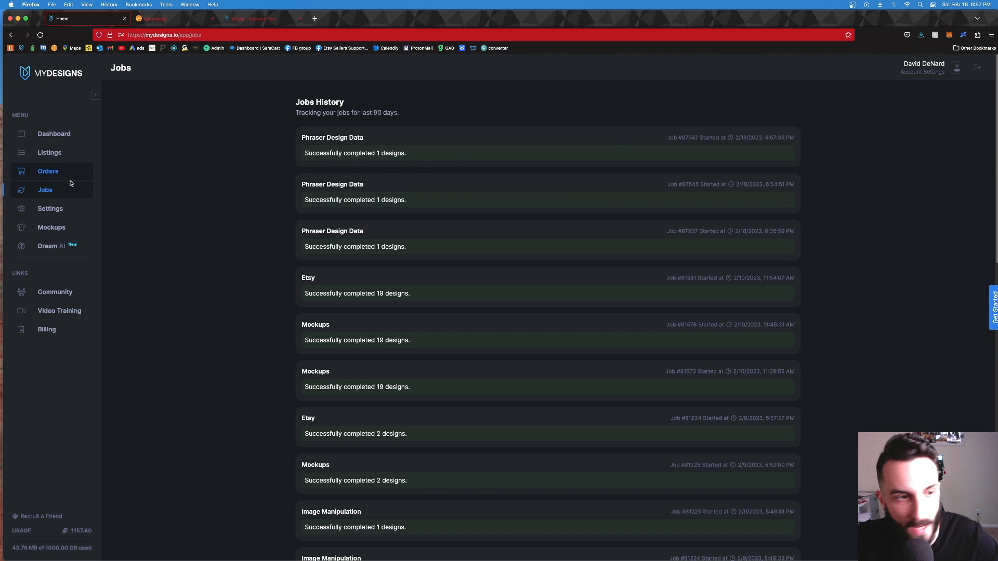
click(54, 155)
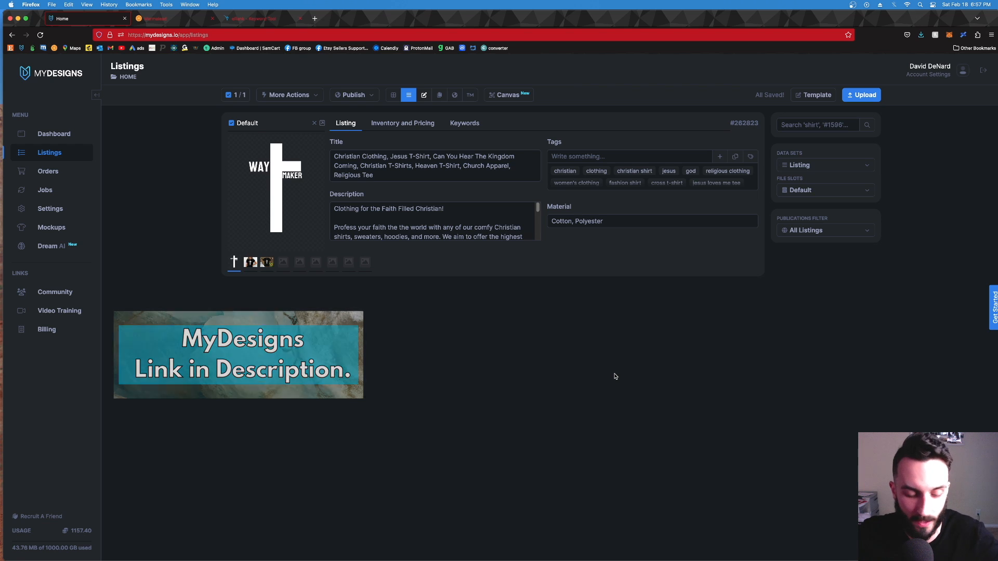
right_click(628, 361)
click(613, 362)
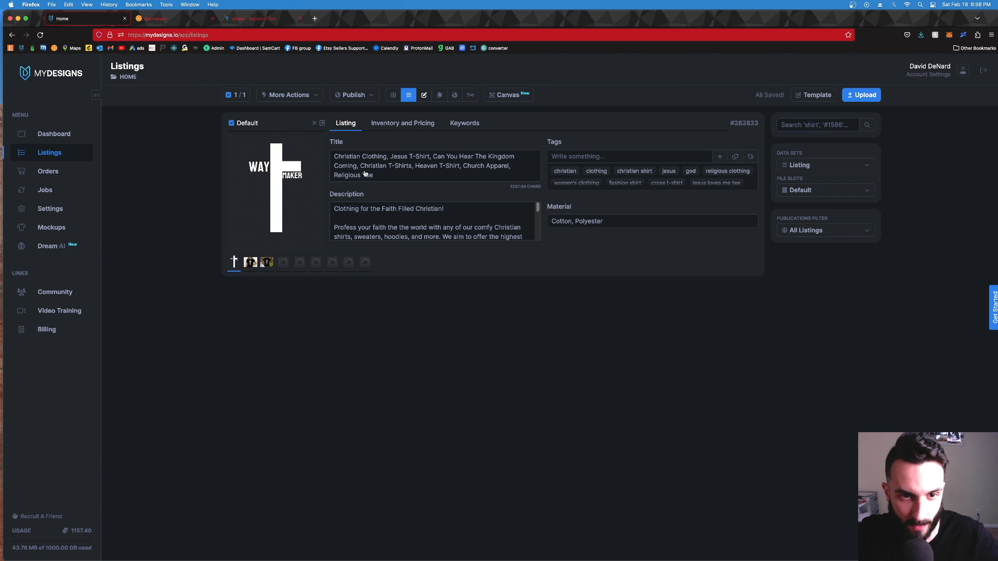
Step: Remove the phrase "Can You Hear The Kingdom Coming," and its extra space from the listing title
click(445, 176)
mouse_move(433, 156)
mouse_down()
mouse_move(544, 158)
mouse_move(441, 156)
mouse_up()
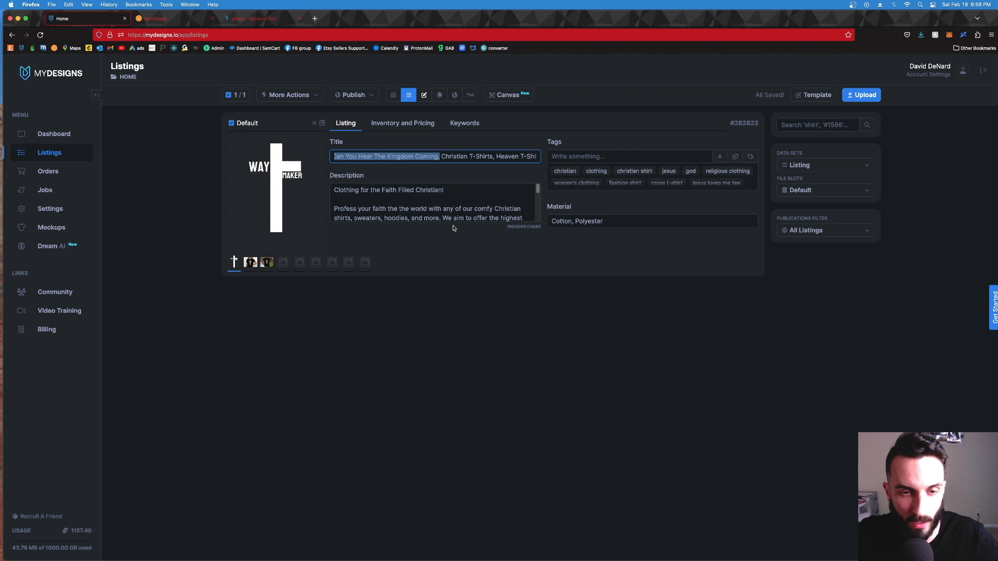
click(340, 158)
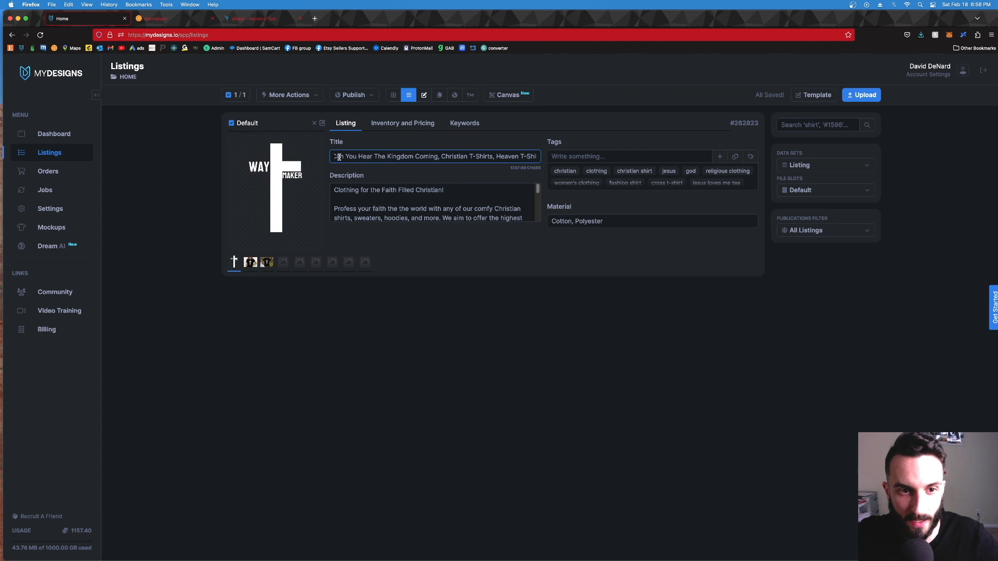
drag(335, 158, 440, 160)
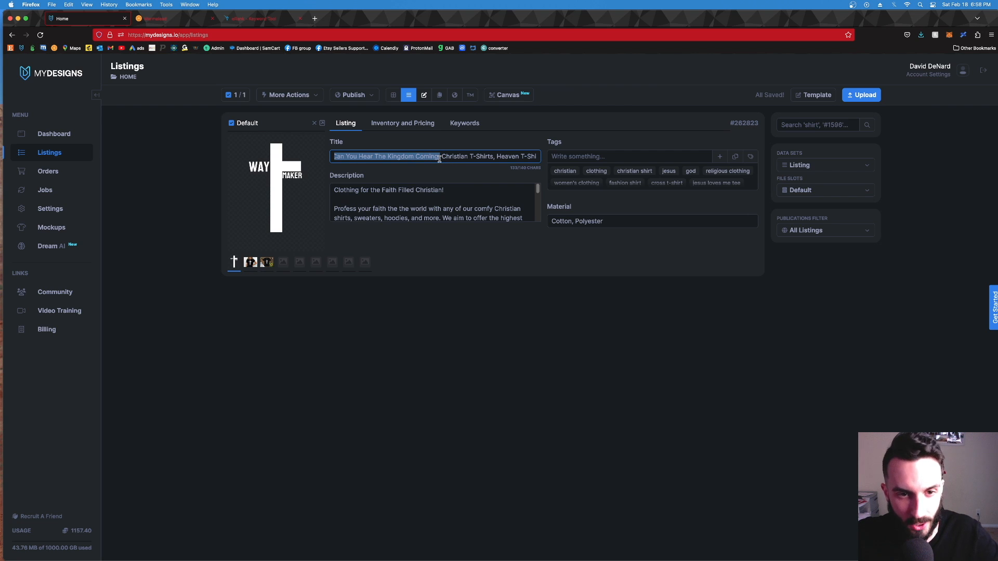
key(BackSpace)
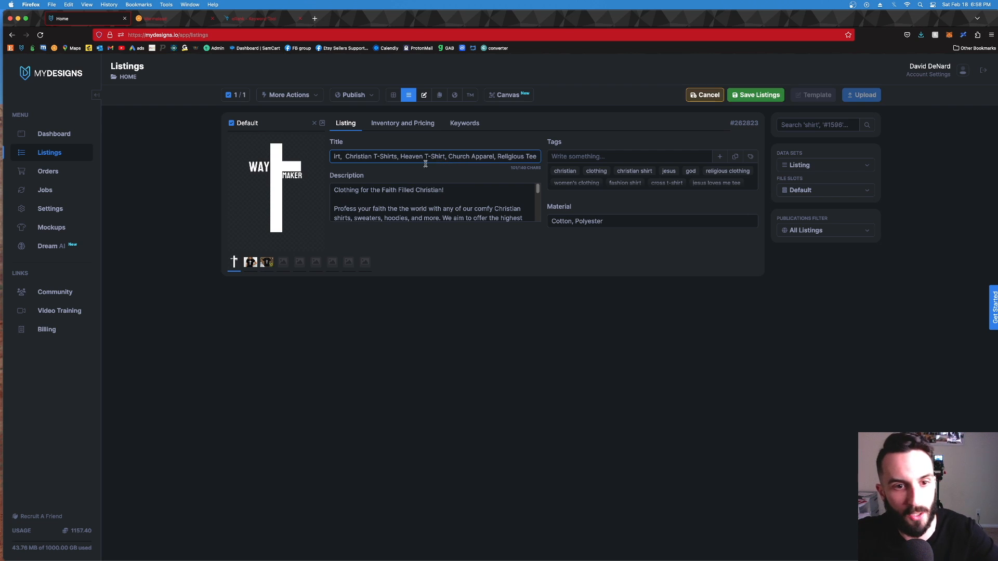
key(BackSpace)
key(BackSpace)
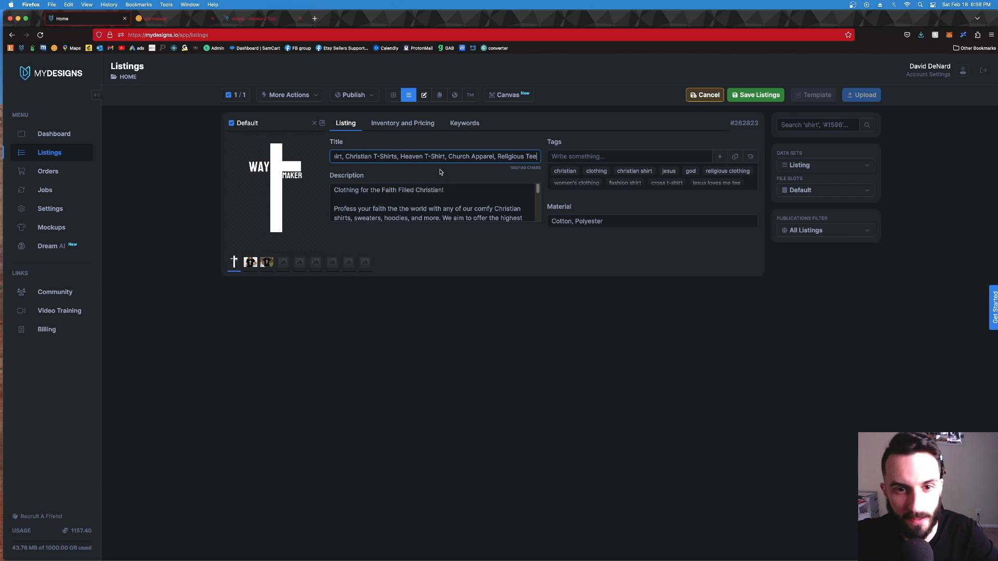
Step: Remove "Religious Tee" and the comma before it from the end of the listing title
drag(497, 158, 553, 156)
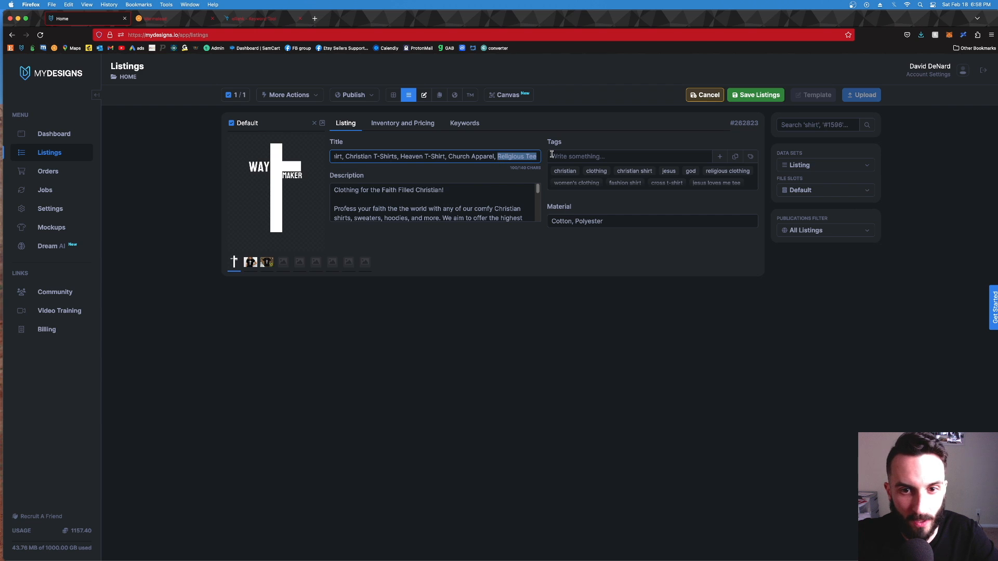
key(BackSpace)
key(BackSpace)
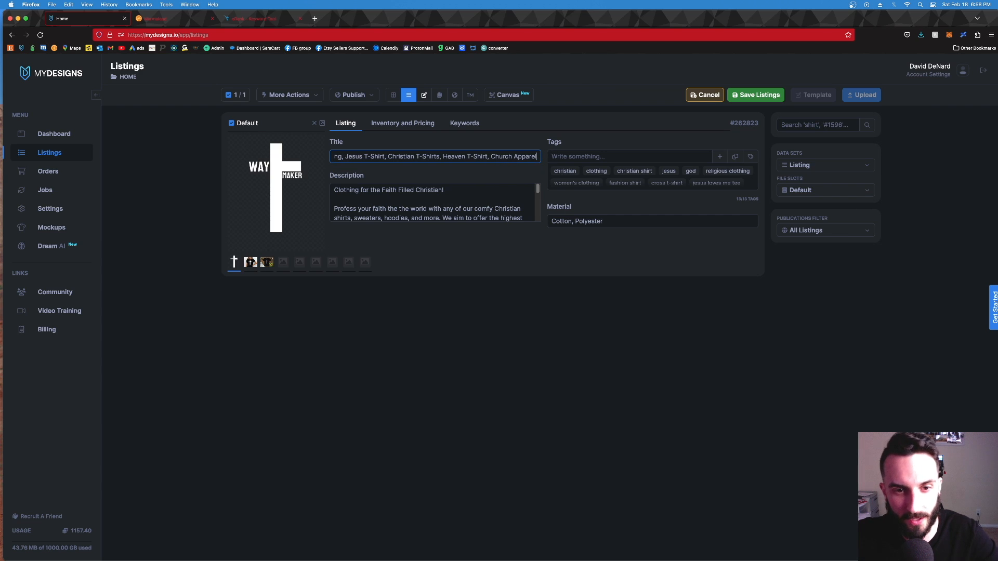
key(Up)
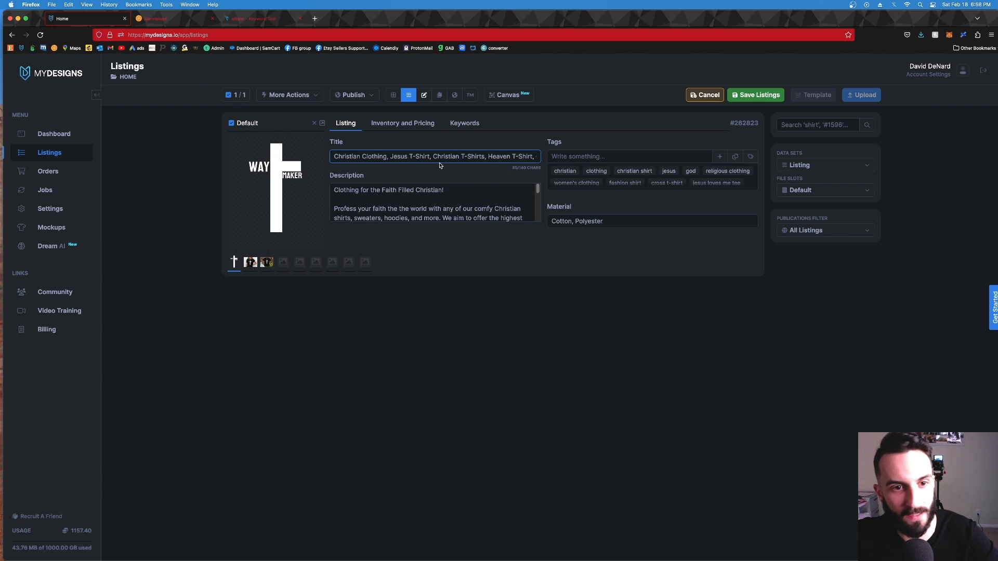
right_click(508, 289)
click(509, 289)
click(411, 160)
key(Down)
right_click(627, 279)
click(627, 279)
click(399, 163)
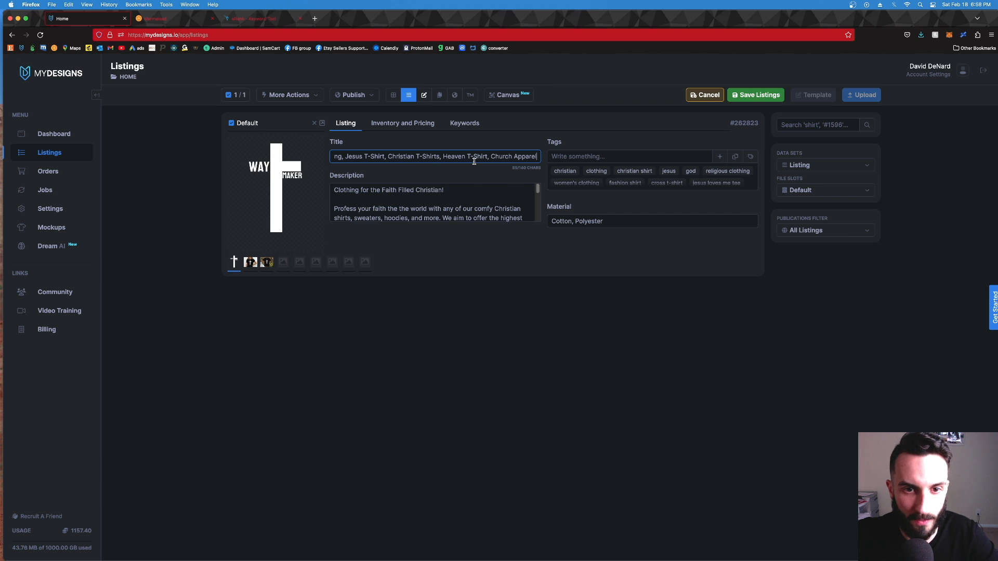
Step: Remove the tags "pstxrtm", "fashion shirt", "christian" and "clothing" from the listing
mouse_move(602, 185)
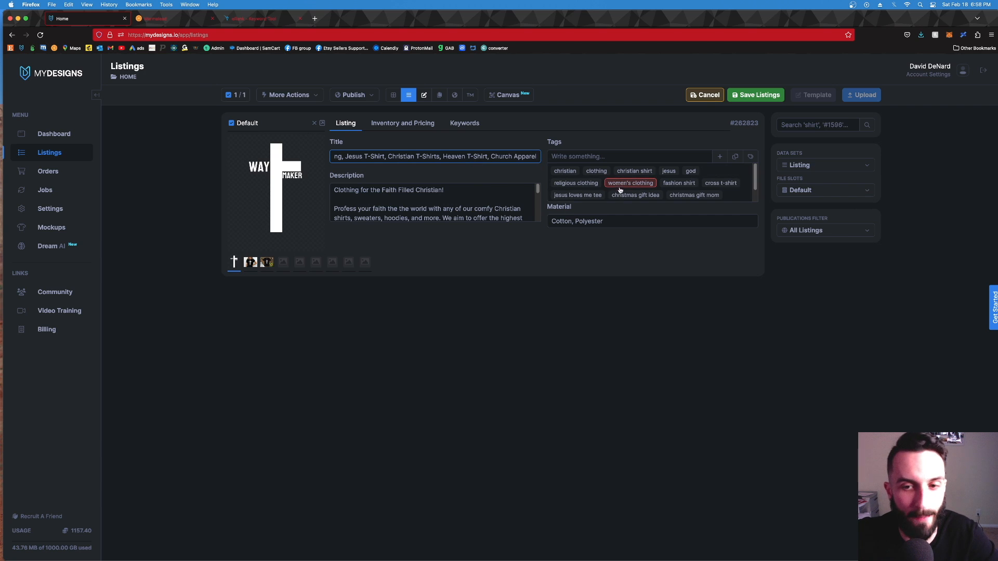
scroll(622, 192, down, 2)
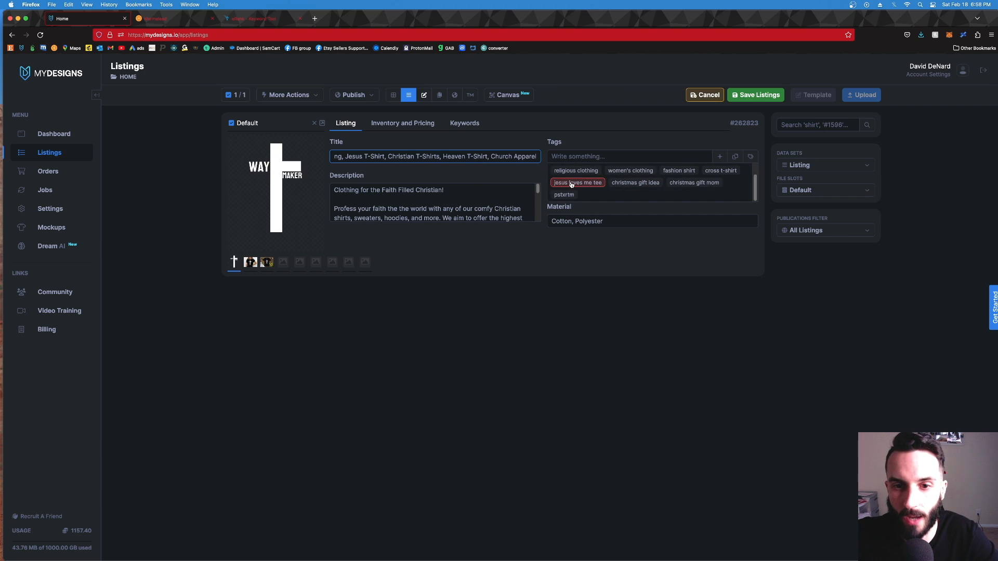
click(562, 198)
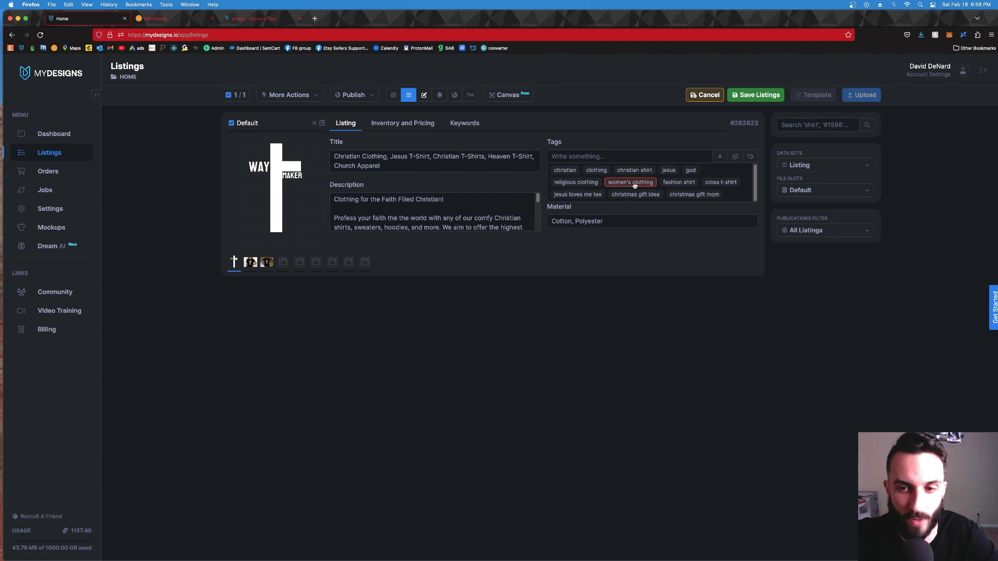
click(685, 184)
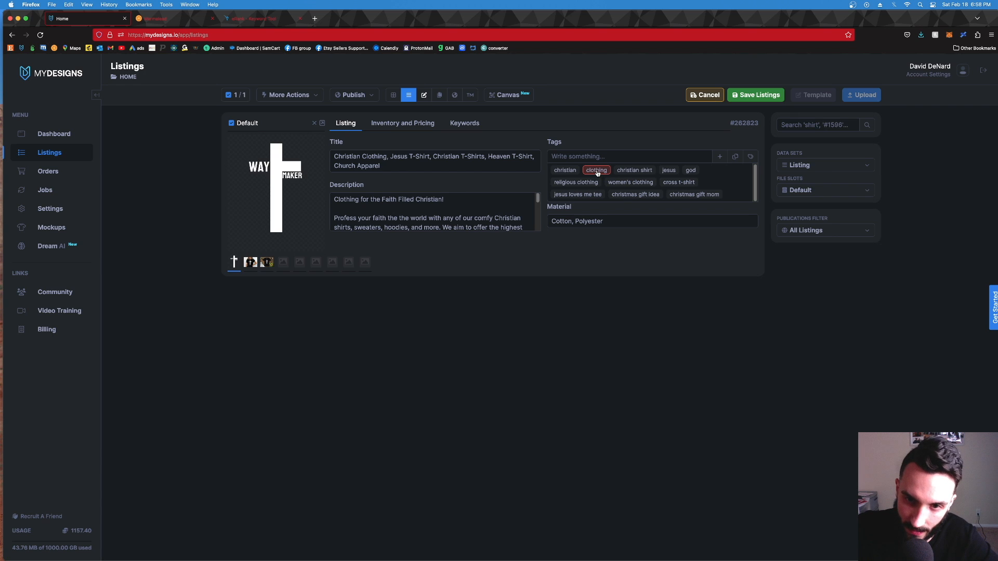
click(556, 174)
click(556, 173)
Step: Add the tag "Christian Clothing" to the listing
click(567, 157)
text(C)
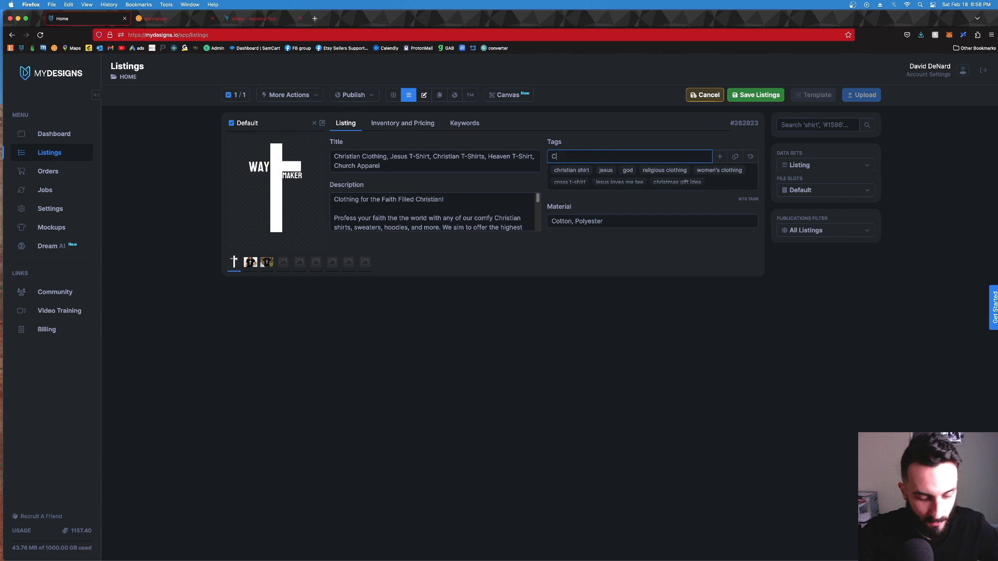
text(hristian Clothing)
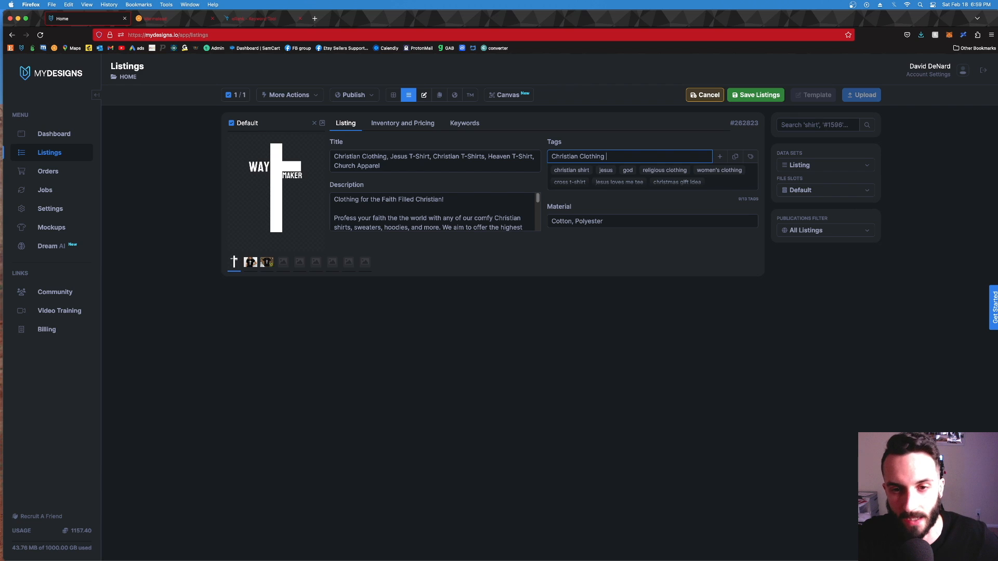
key(Return)
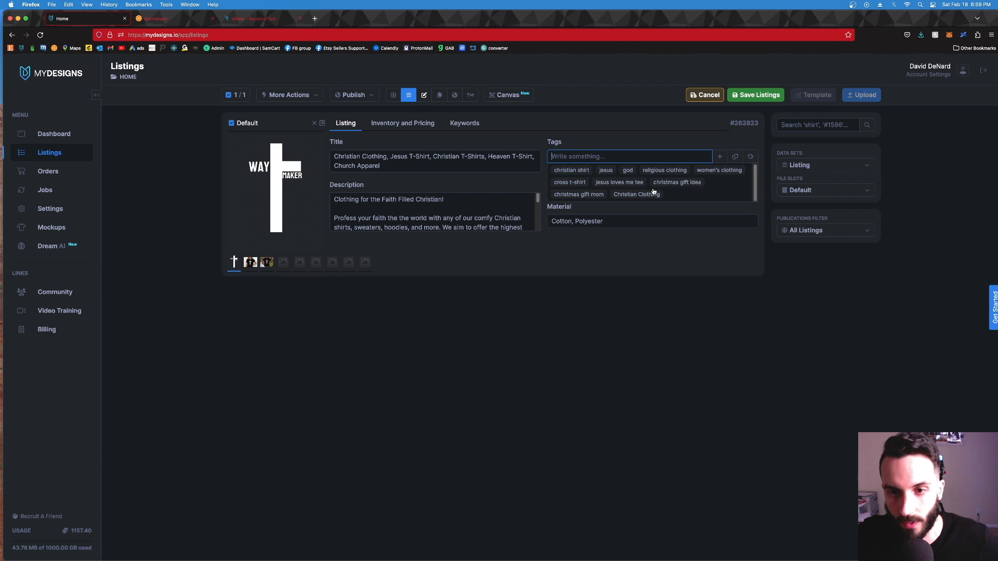
click(624, 196)
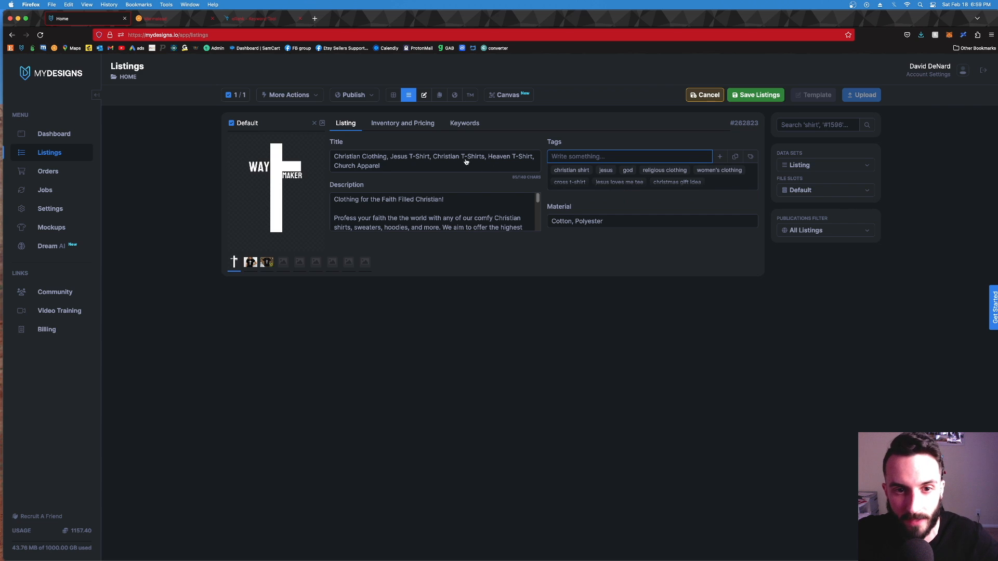
Step: View the keyword comparison in Marmalead and the Keyword Tool in eRank as sources for further tags
click(178, 21)
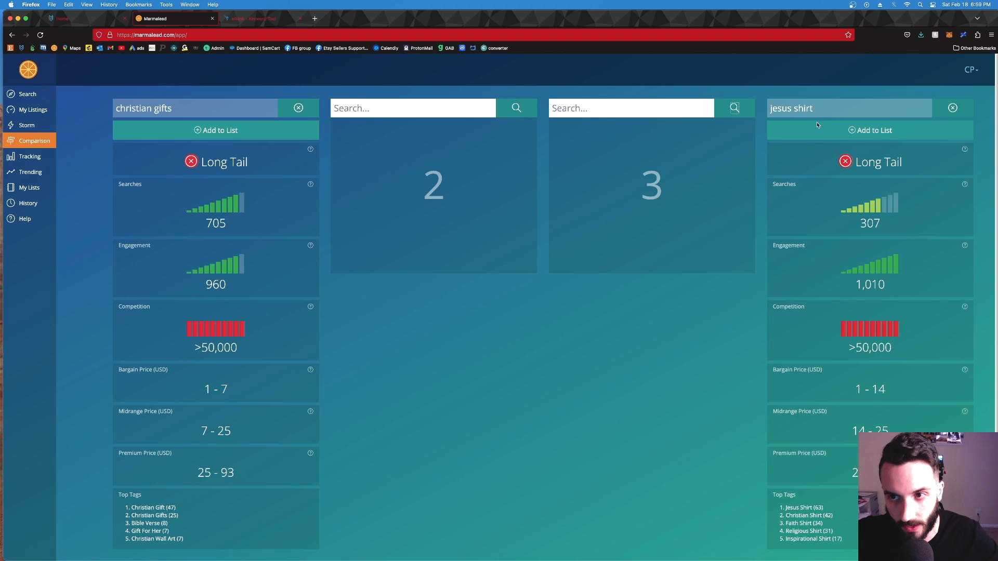
click(96, 20)
mouse_move(606, 171)
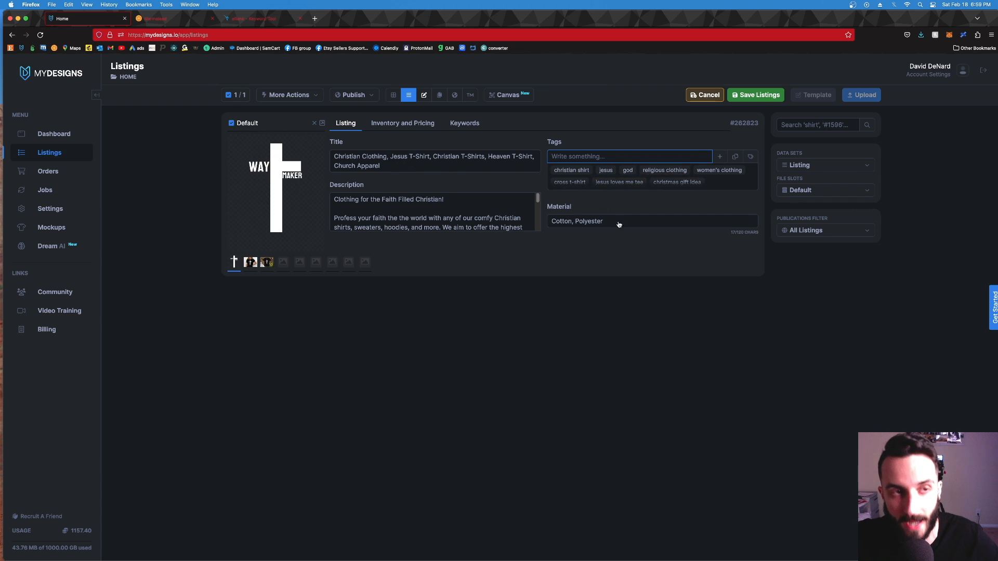
click(171, 20)
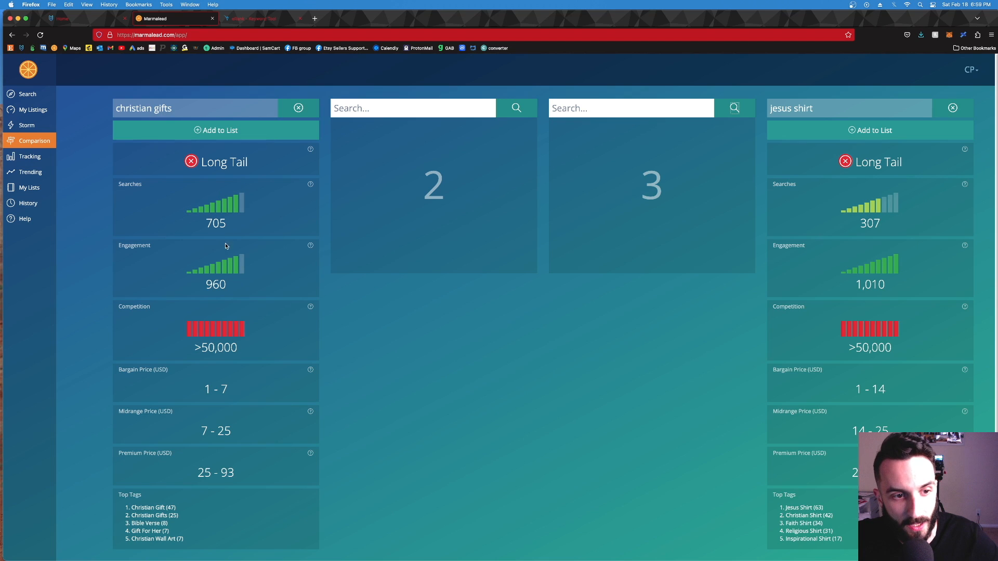
click(274, 20)
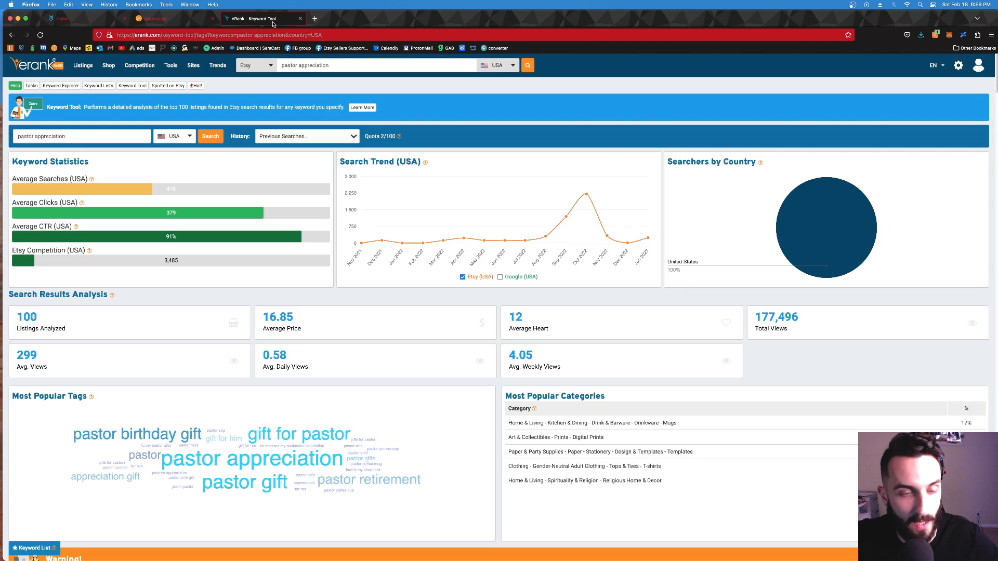
Step: Copy the keyword "pastor appreciation" from the eRank Keyword Tool and add it as a tag to the MyDesigns listing
scroll(321, 423, down, 2)
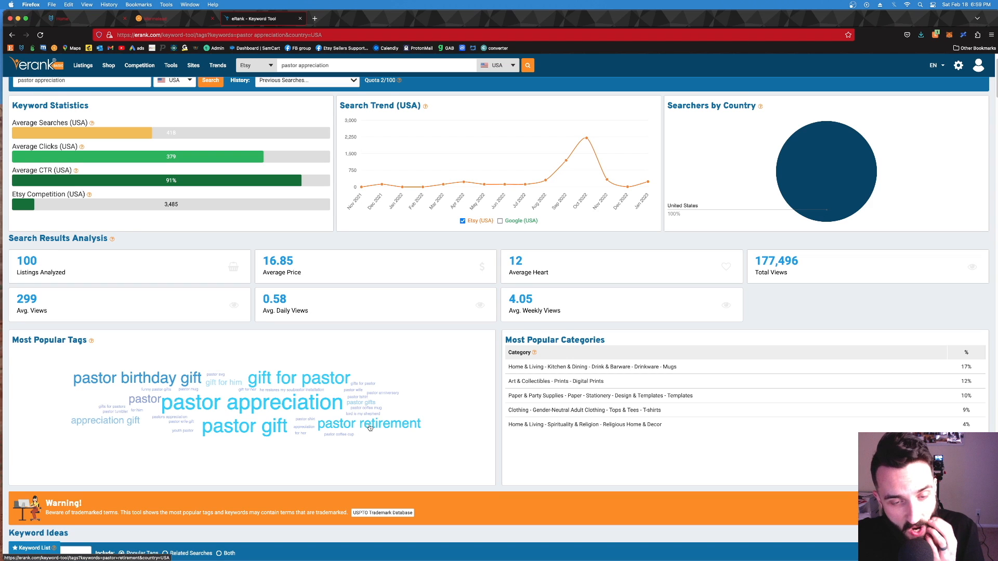
scroll(371, 430, up, 2)
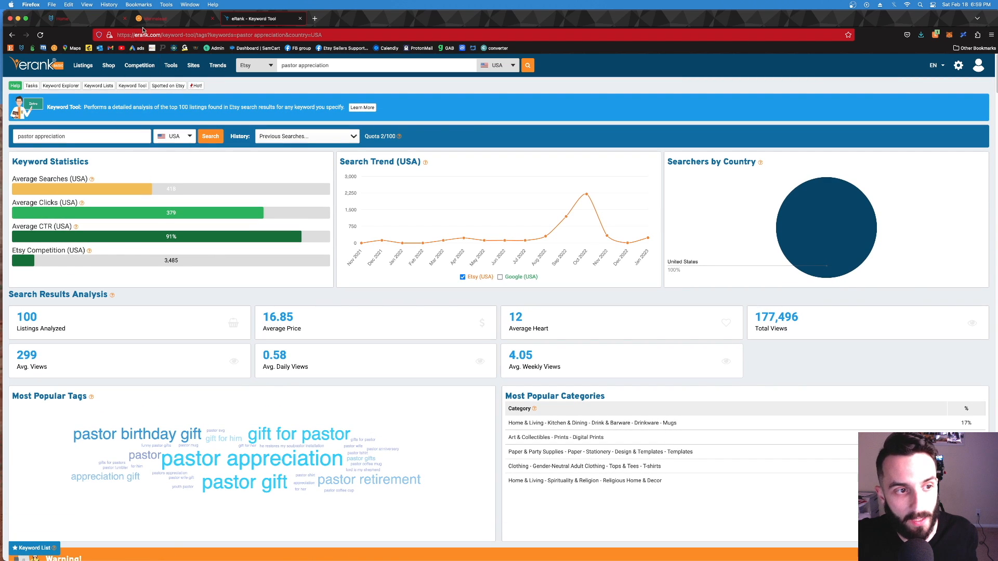
scroll(296, 433, down, 2)
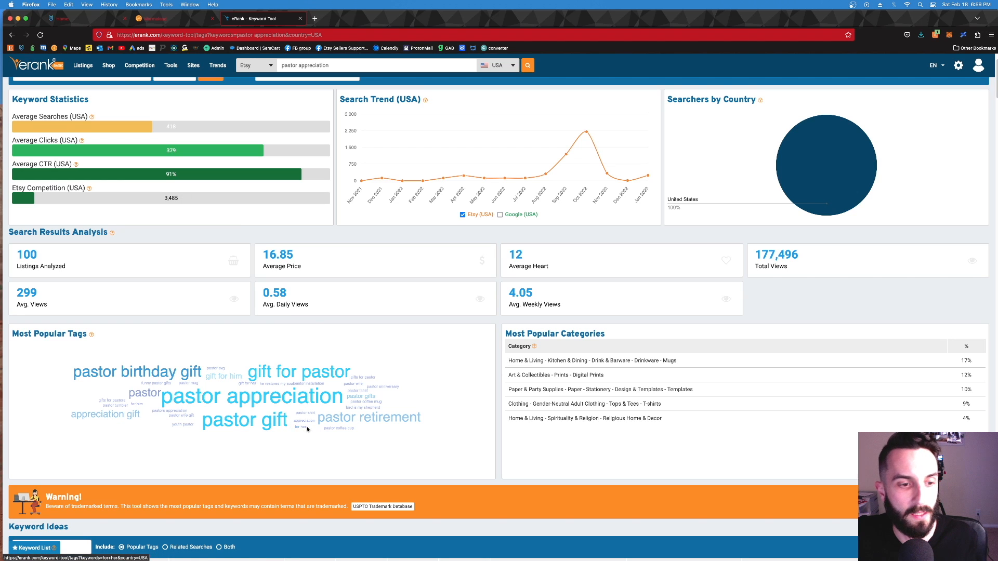
scroll(162, 206, up, 2)
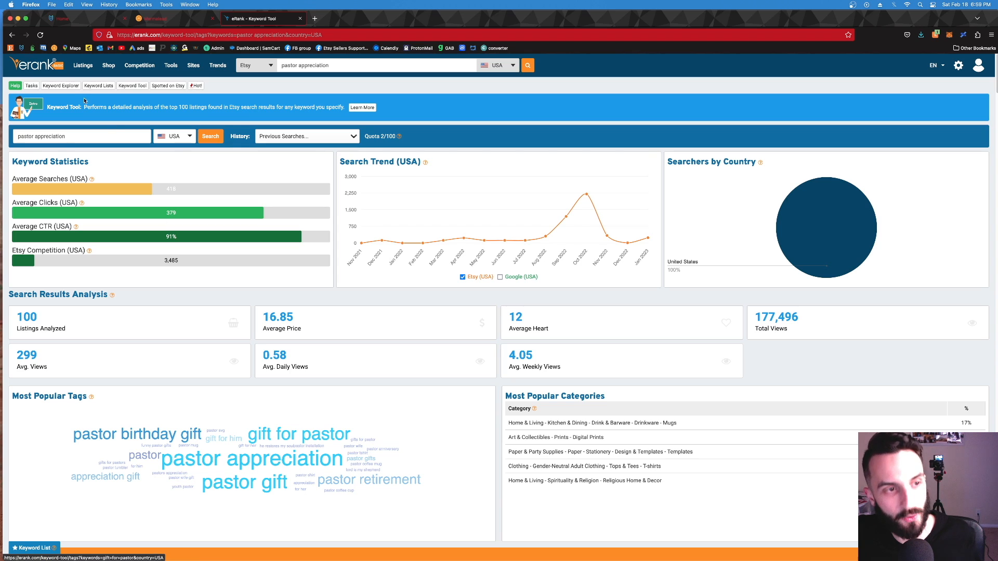
click(64, 138)
key(super+a)
key(super+c)
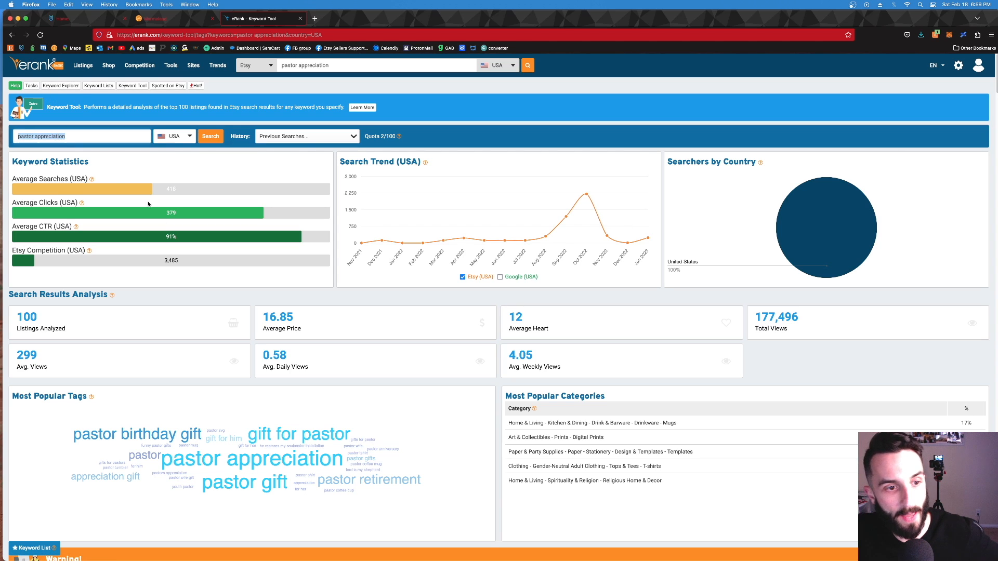
click(176, 20)
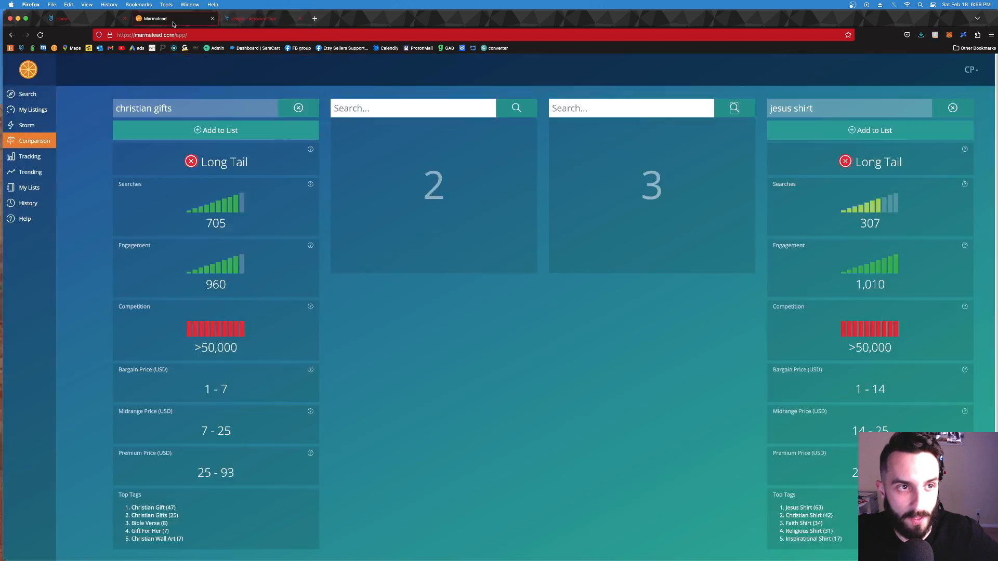
click(85, 21)
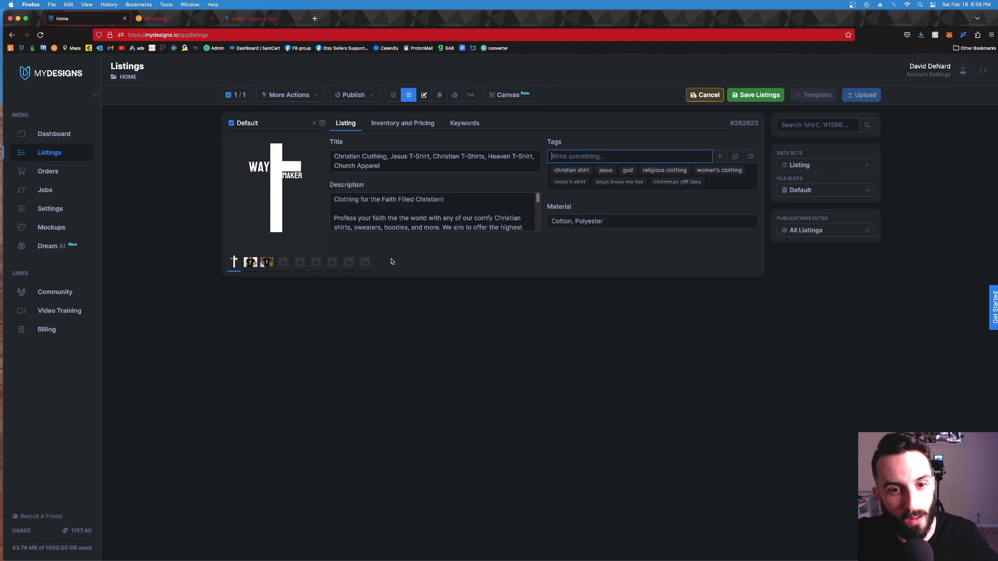
key(super+v)
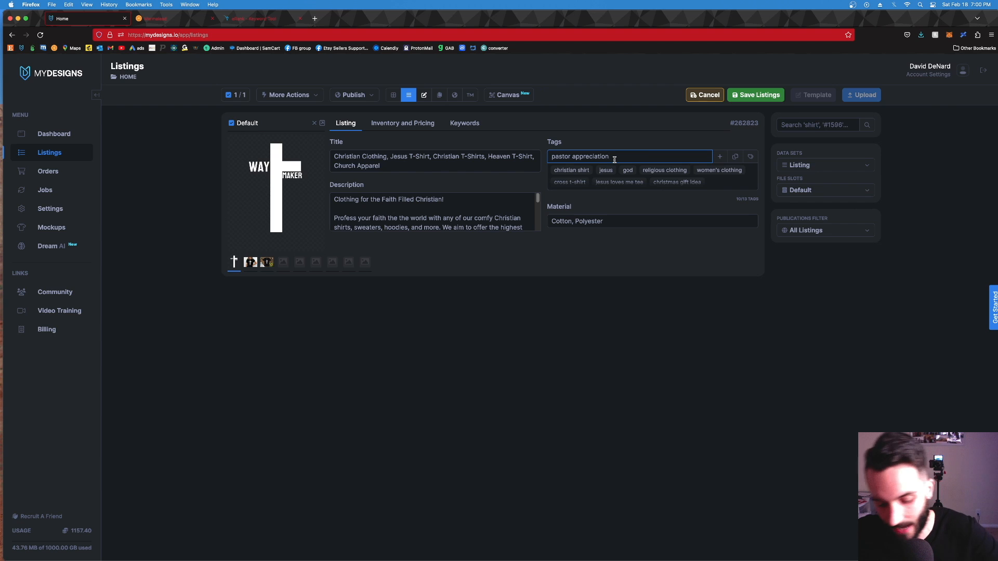
key(Return)
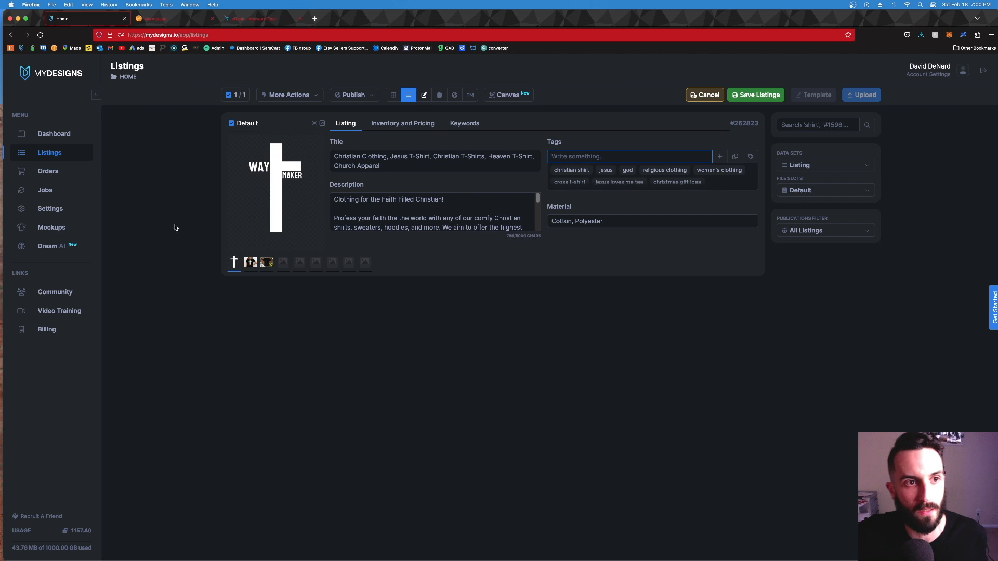
Step: Examine the search metrics in the Marmalead comparison and the "pastor appreciation" statistics in the eRank Keyword Tool
click(160, 21)
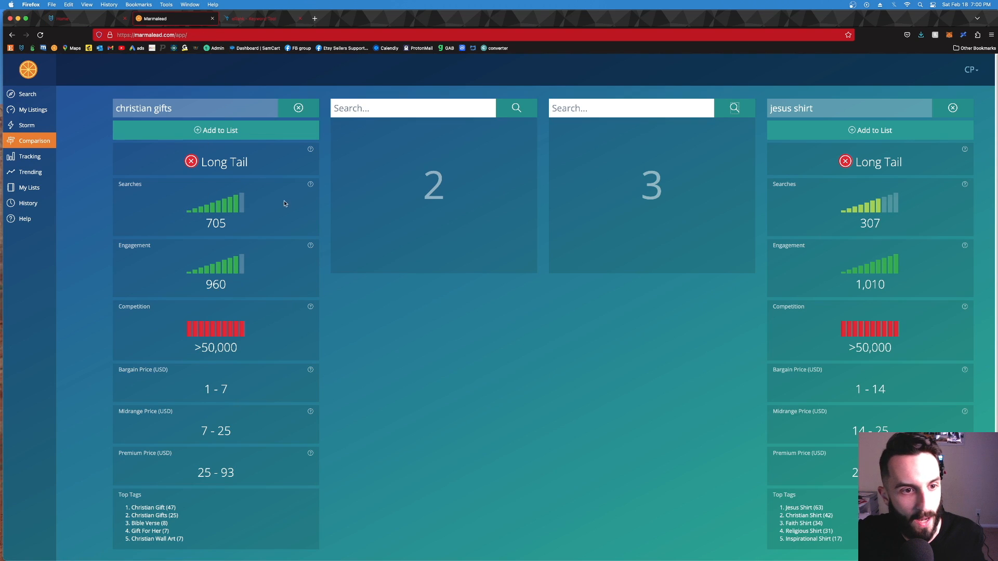
mouse_move(312, 185)
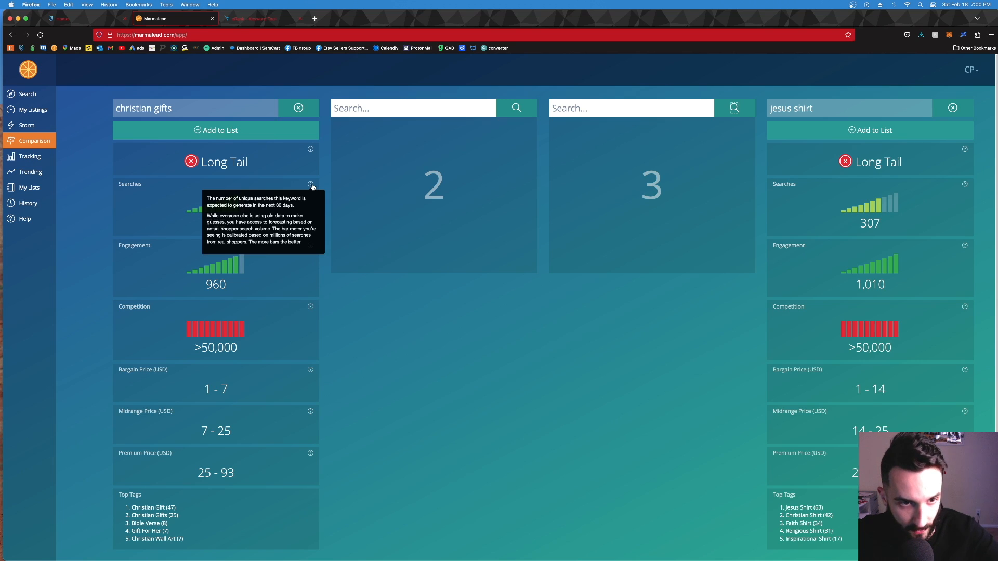
click(258, 21)
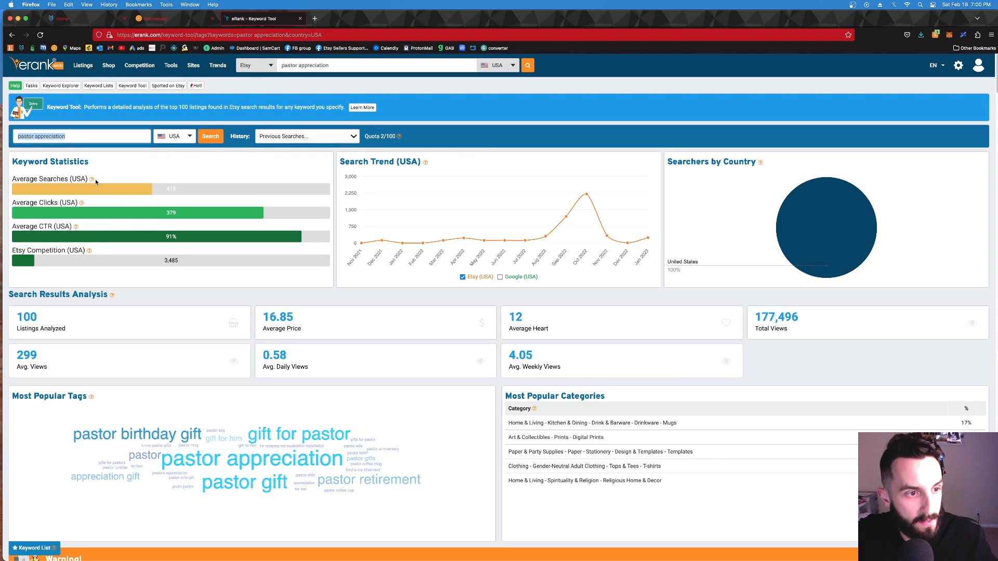
mouse_move(92, 181)
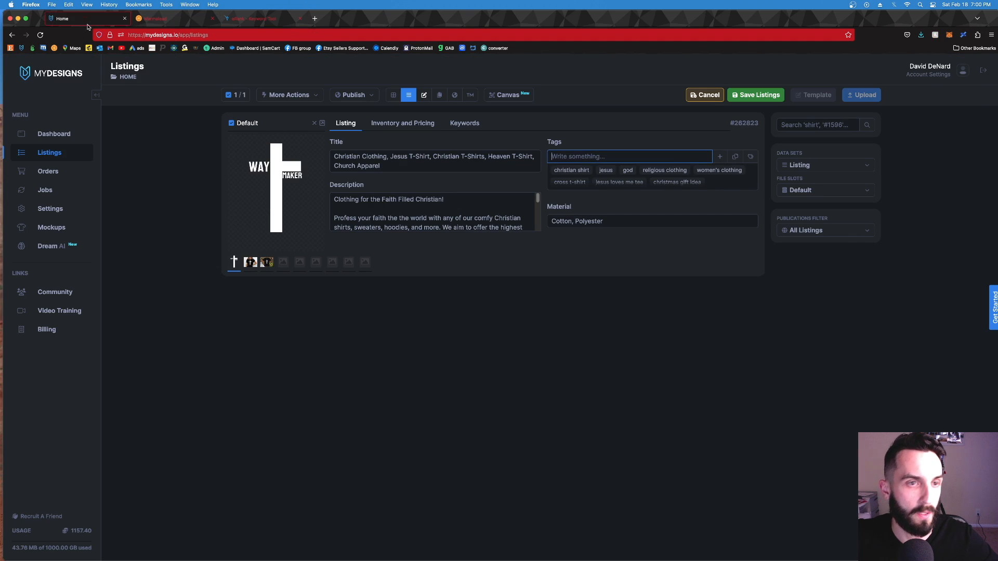
Step: Remove the tags "christmas gift mom", "jesus" and "god" from the MyDesigns listing
click(73, 18)
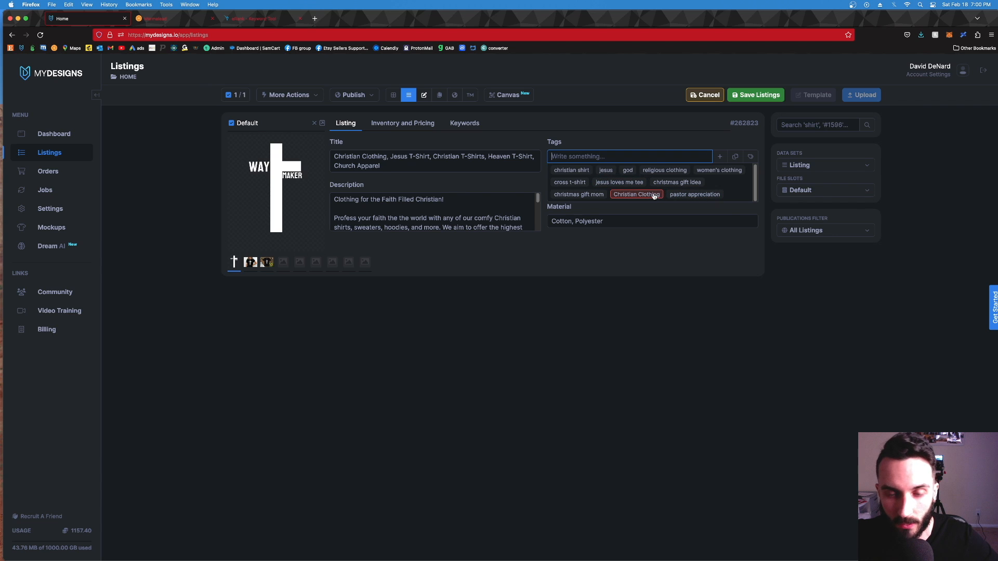
click(579, 196)
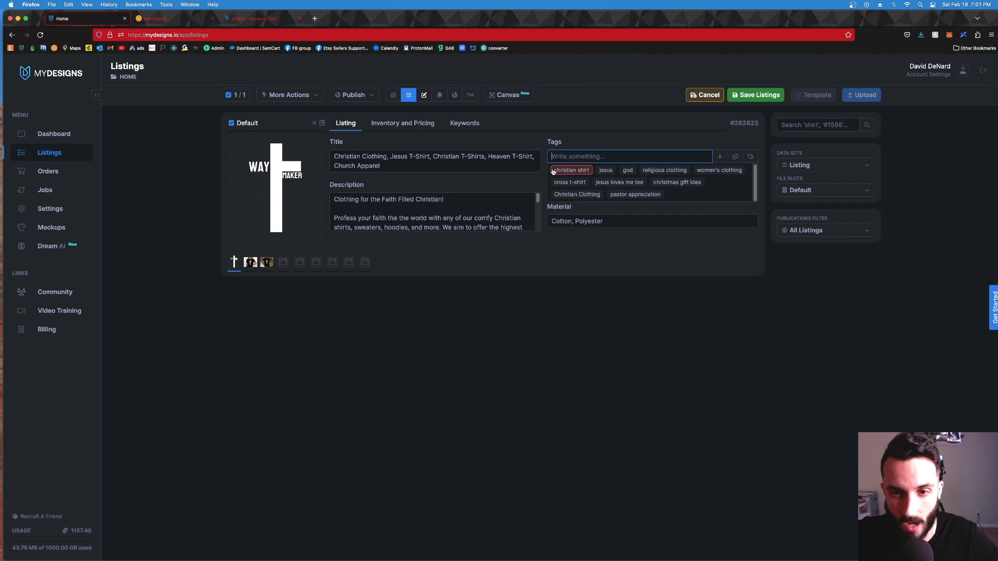
click(606, 172)
click(604, 171)
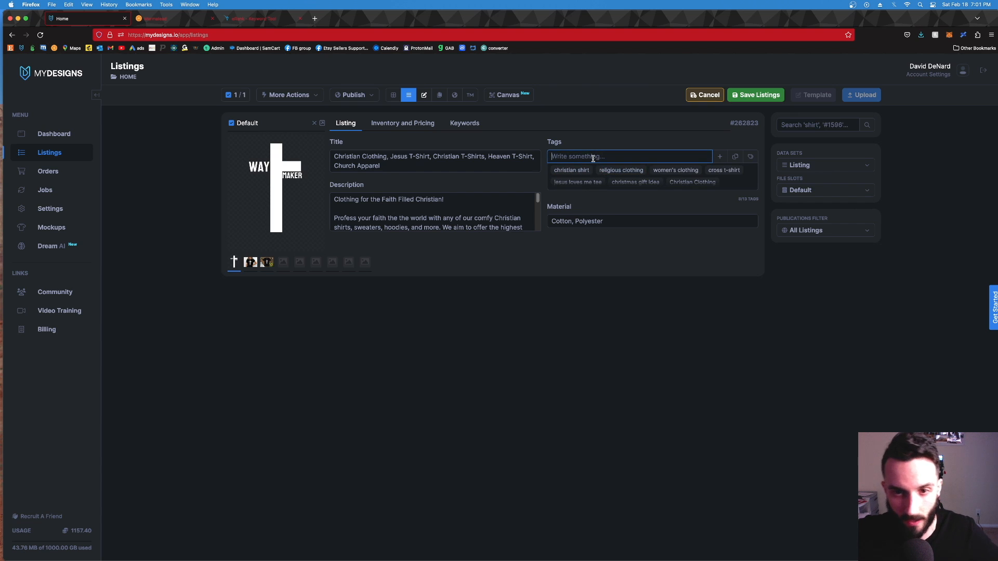
Step: Add the tags "Jesus Shirt" and "God Shirt" to the listing
click(594, 158)
text(Jesus)
text( T-Shirt)
key(Return)
text(G)
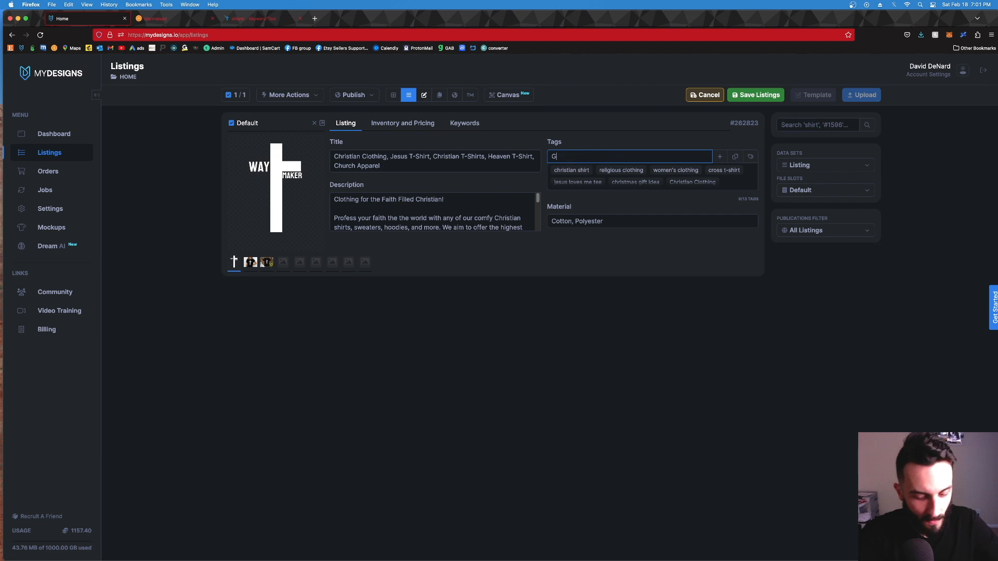
text(od Shirt)
key(Return)
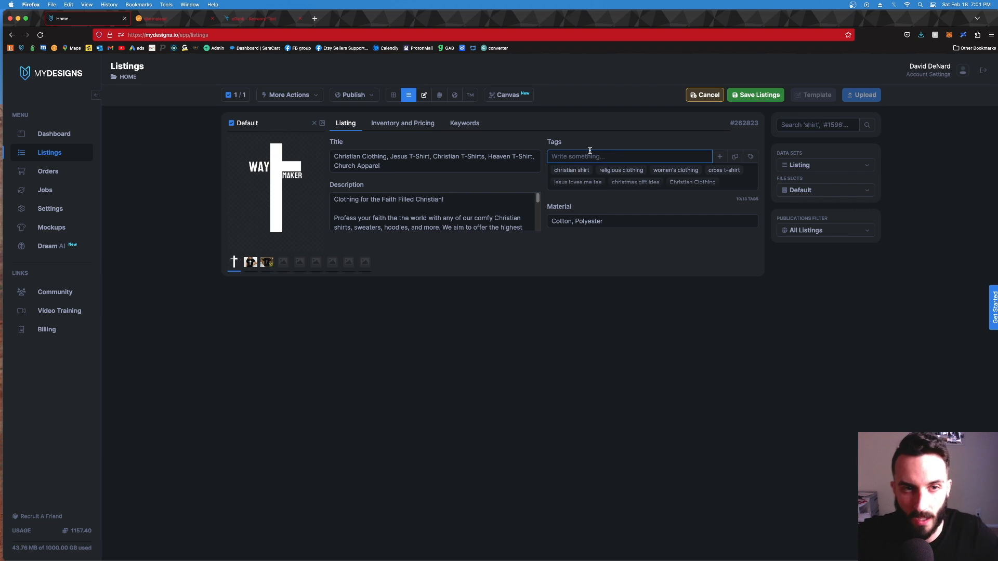
Step: Look up "god shirt" in the Marmalead comparison and the eRank Keyword Tool, and review its metrics and top tags
click(176, 23)
click(396, 102)
text(god shirt)
key(Return)
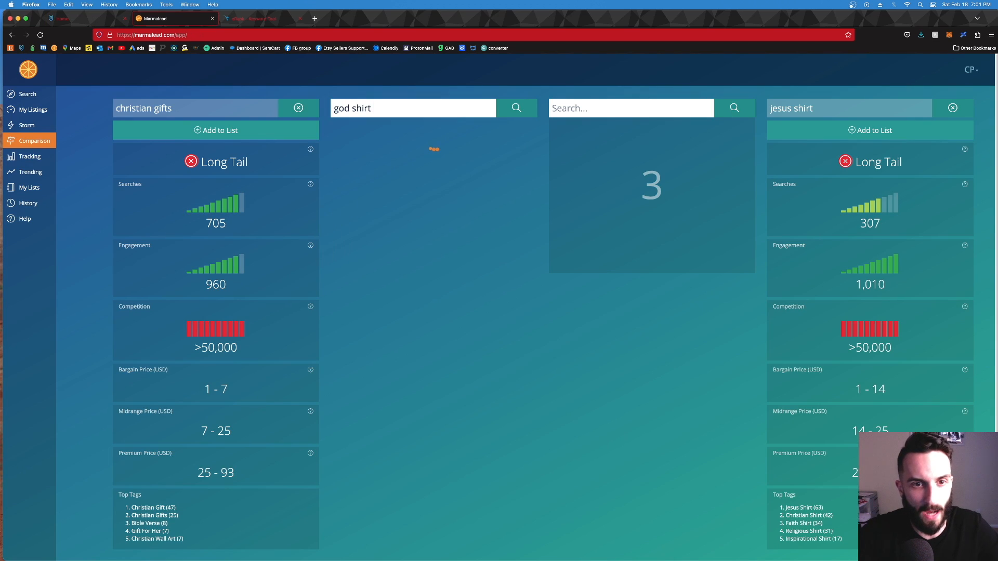
click(249, 19)
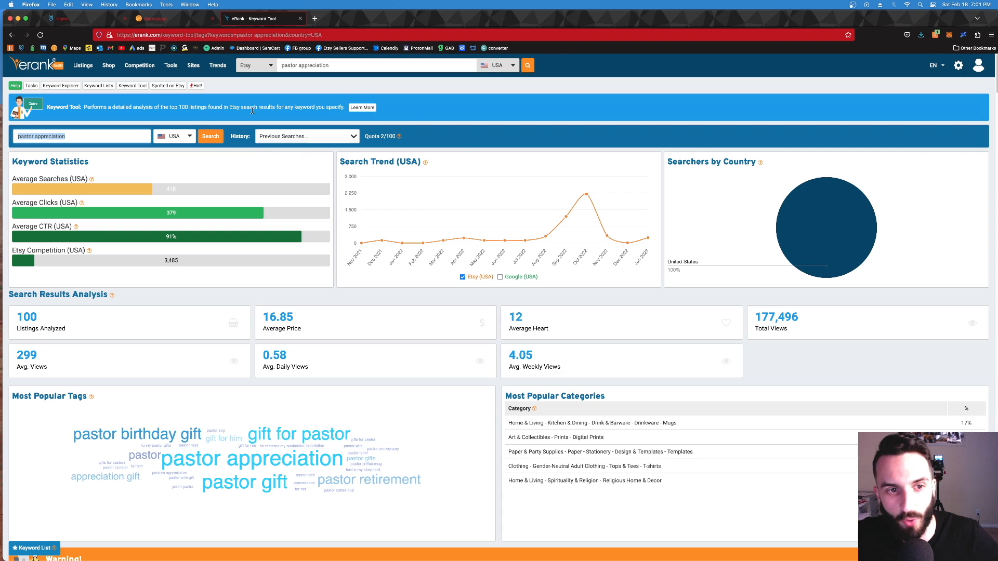
text(god shirt)
key(Return)
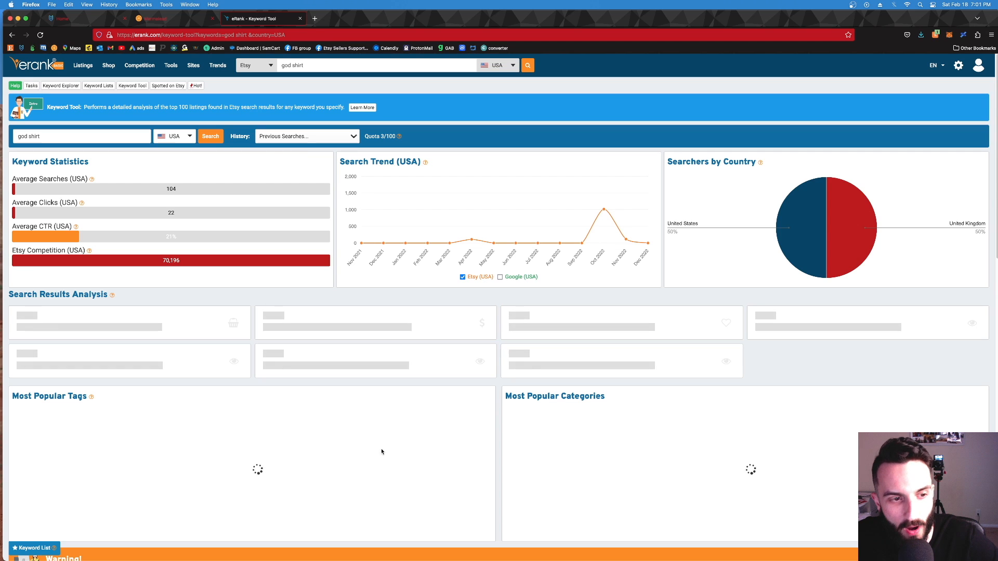
key(ctrl+shift+Tab)
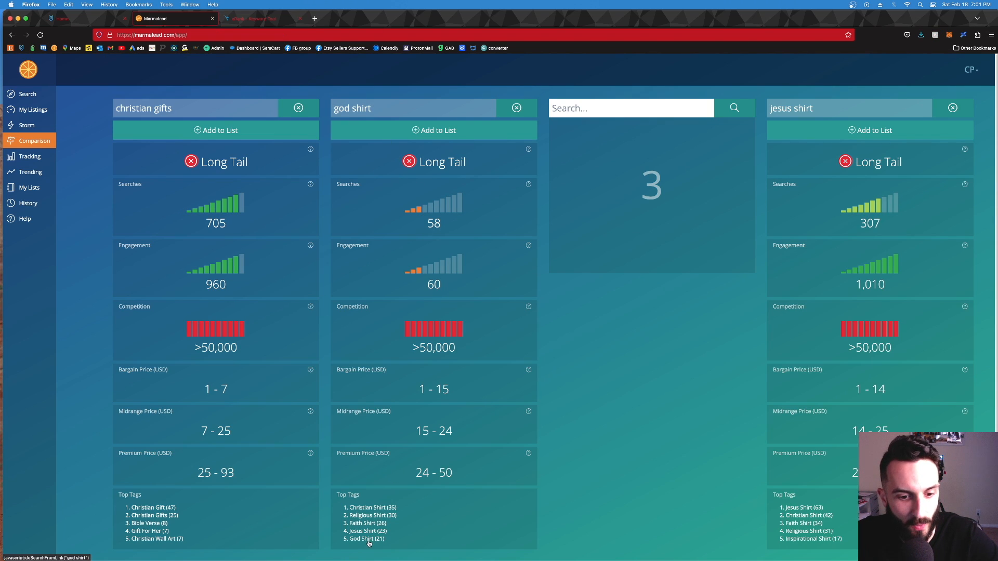
Step: Remove the tags "jesus loves me tee" and "christmas gift idea" from the MyDesigns listing
click(72, 22)
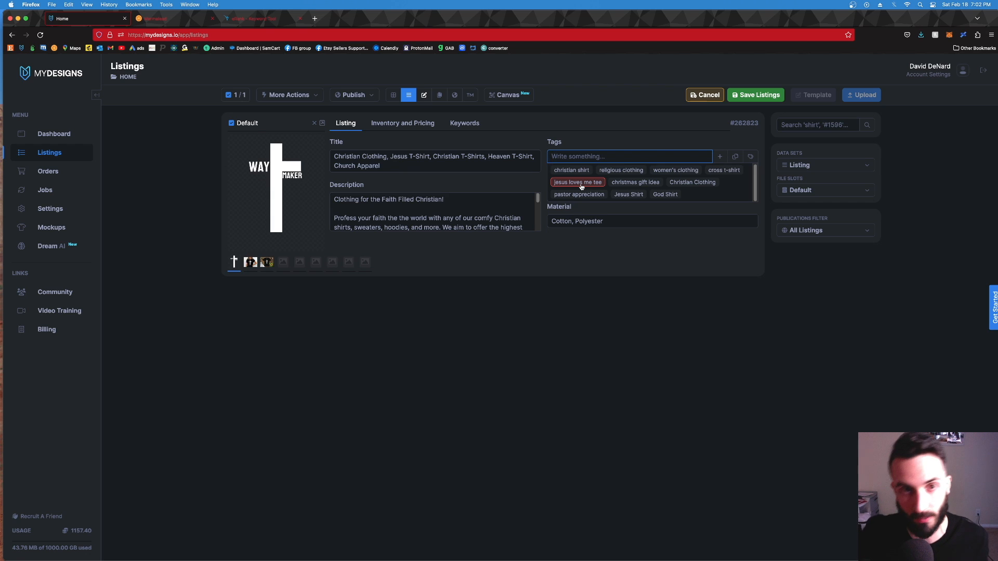
click(578, 183)
click(572, 194)
click(572, 194)
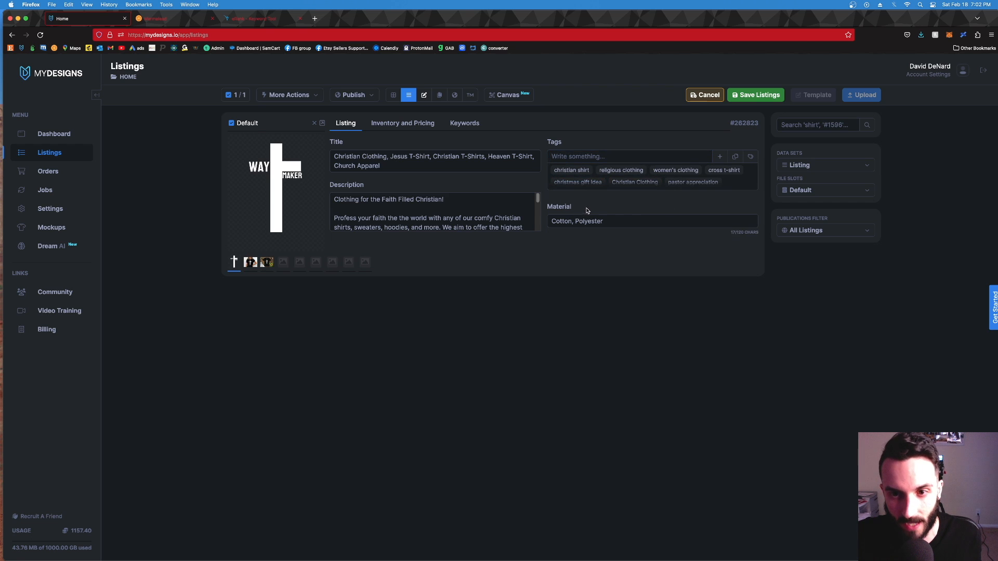
click(574, 183)
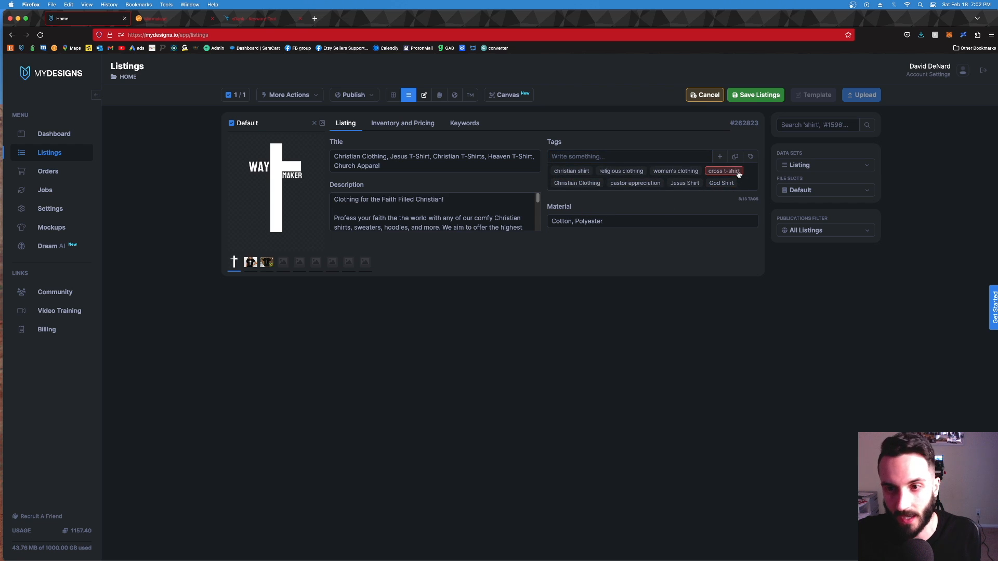
Step: Look up the keyword "cross t shirt" in the third slot of the Marmalead comparison
click(739, 175)
click(153, 19)
click(589, 113)
text(cross t shi)
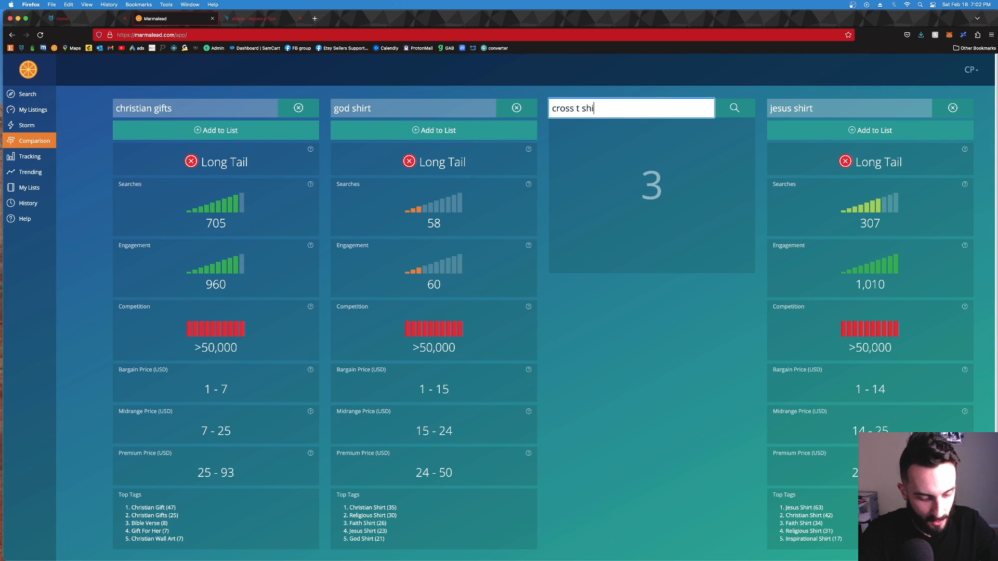
text(rt)
key(Return)
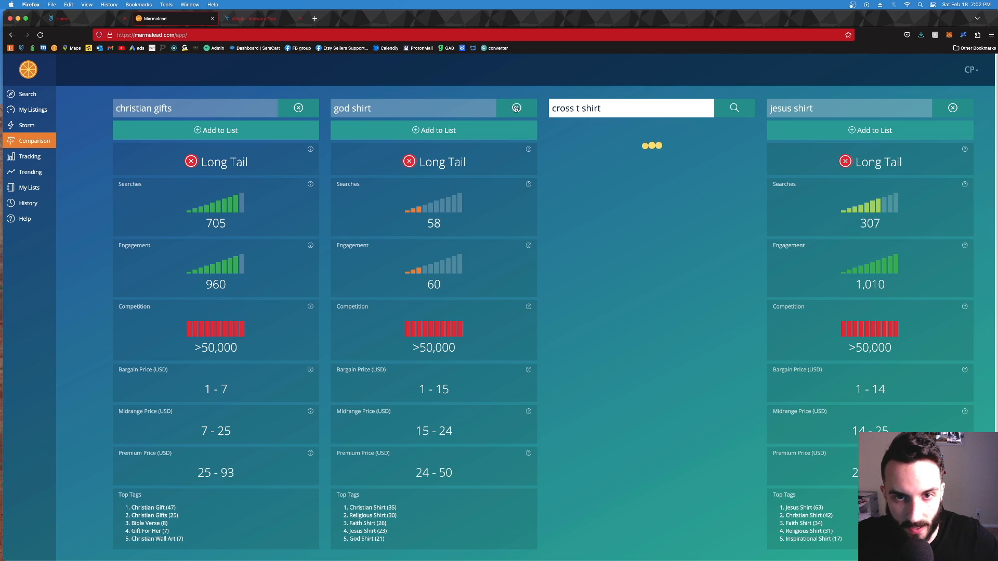
Step: Replace "god shirt" with "cross shirt" in the Marmalead comparison and clear the "jesus shirt" entry
click(516, 108)
click(461, 104)
text(cross shirt)
key(Return)
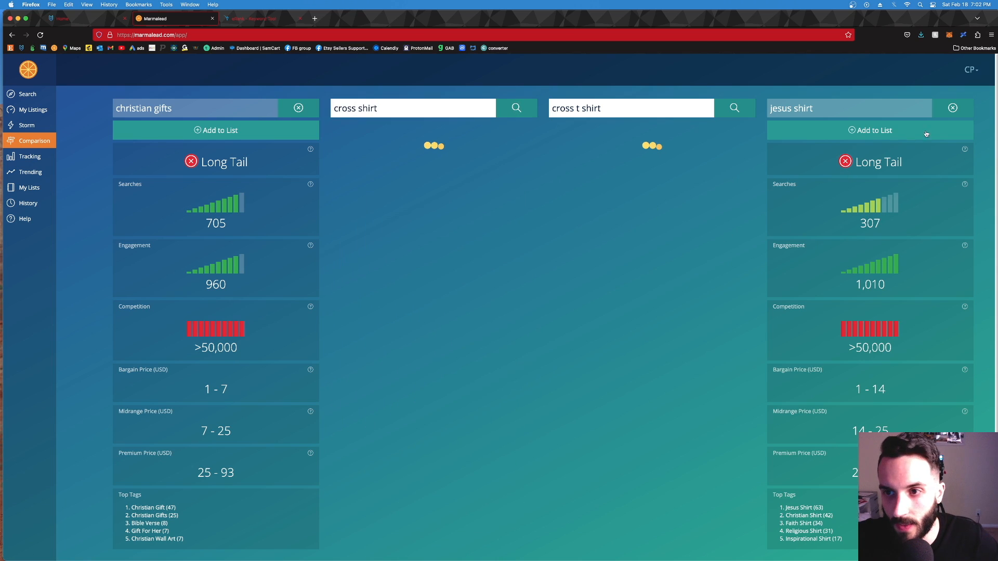
click(952, 108)
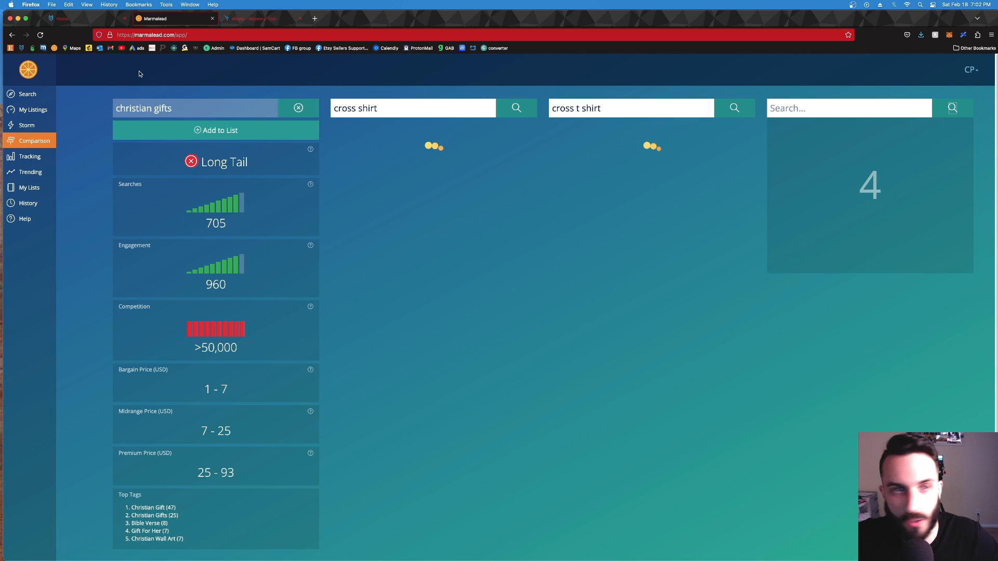
Step: Remove the tags "God Shirt", "women's clothing" and "religious clothing" from the MyDesigns listing
click(62, 18)
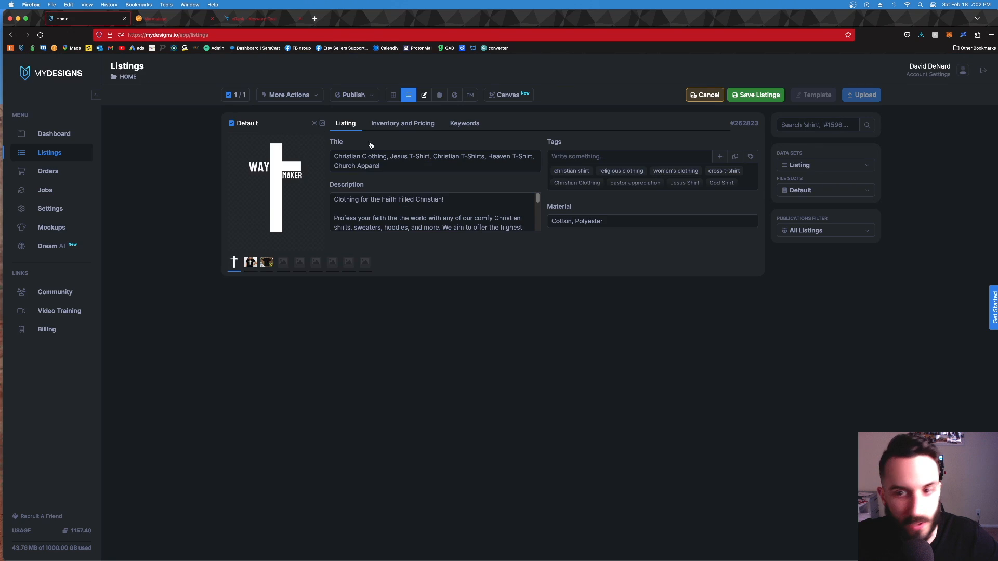
click(724, 183)
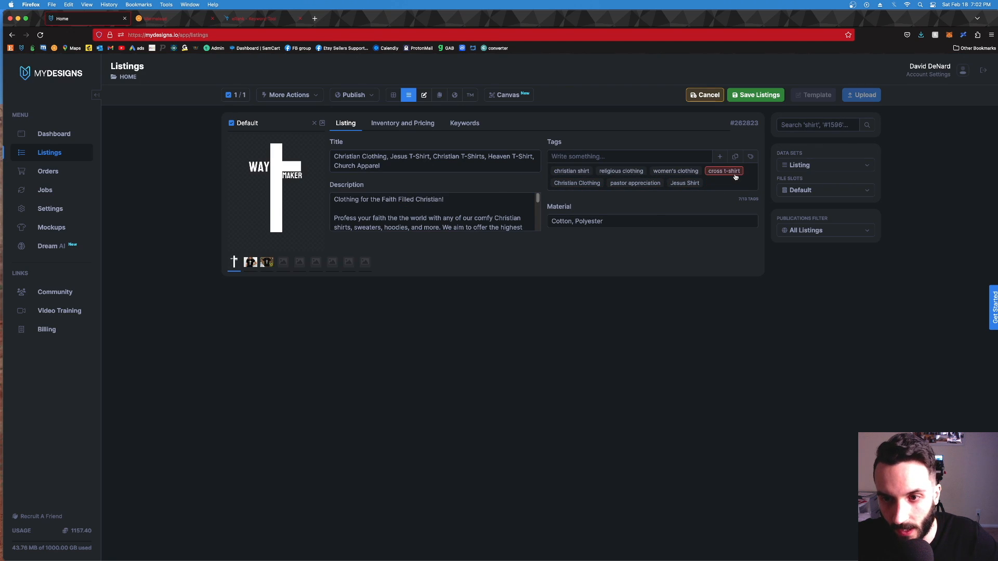
click(677, 177)
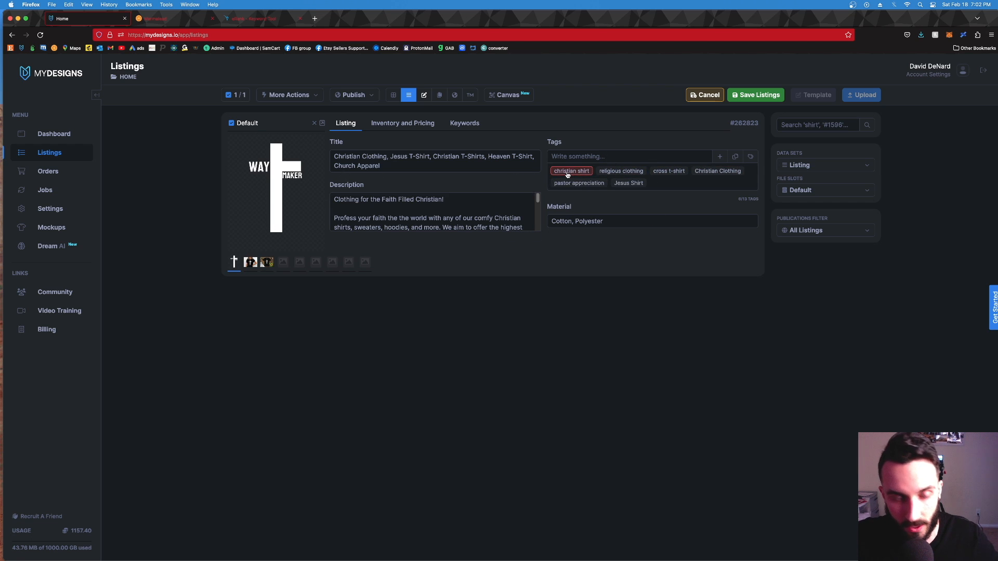
click(622, 171)
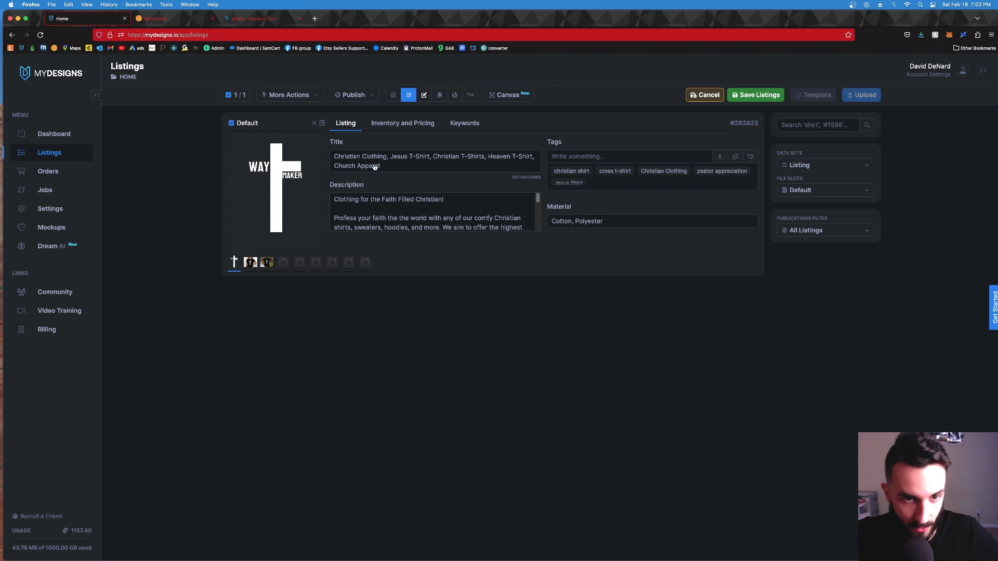
Step: Look up the keyword "church apparel" in the fourth slot of the Marmalead comparison
click(143, 19)
click(848, 110)
text(church apparel)
key(Return)
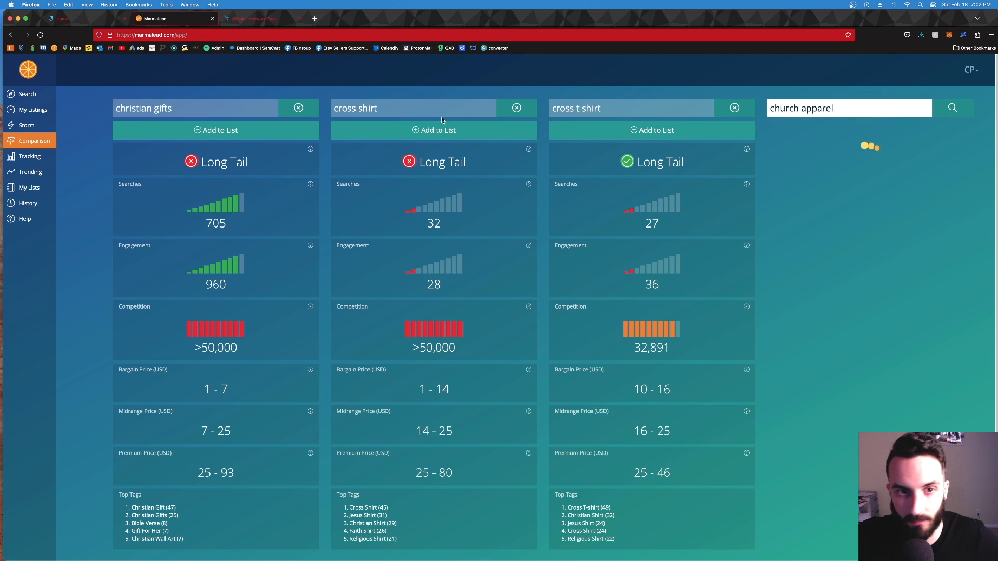
Step: Look up the keywords "cross shirt" and "jesus clothing" for the USA in eRank's Keyword Tool
click(267, 20)
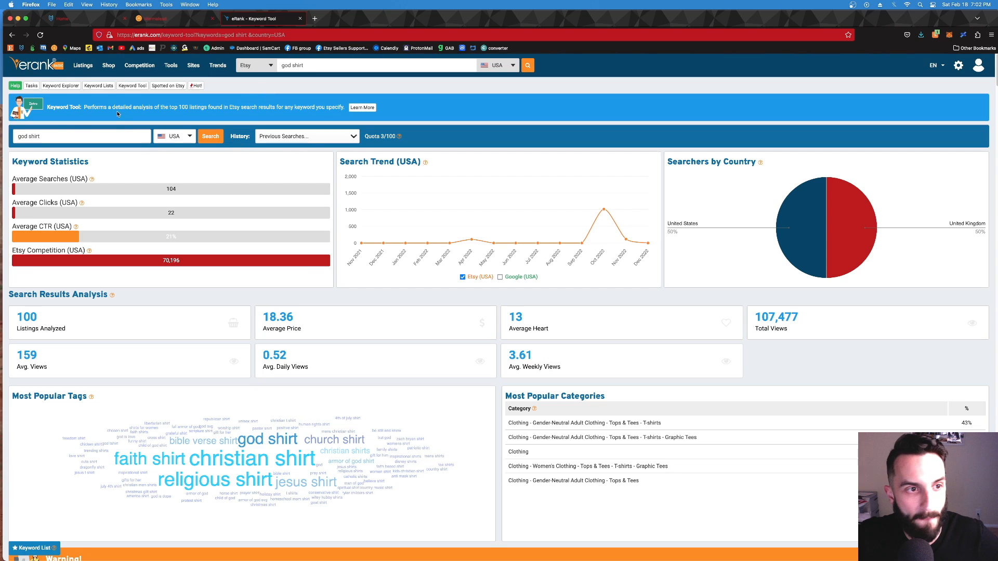
triple_click(63, 136)
text(cross shirt)
key(Return)
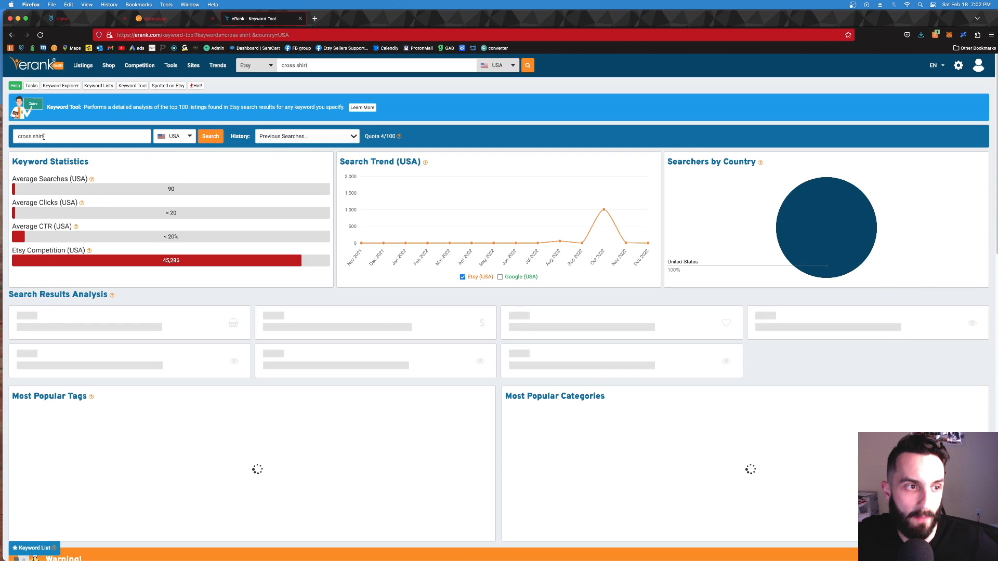
triple_click(44, 136)
text(jesus clothing)
key(Return)
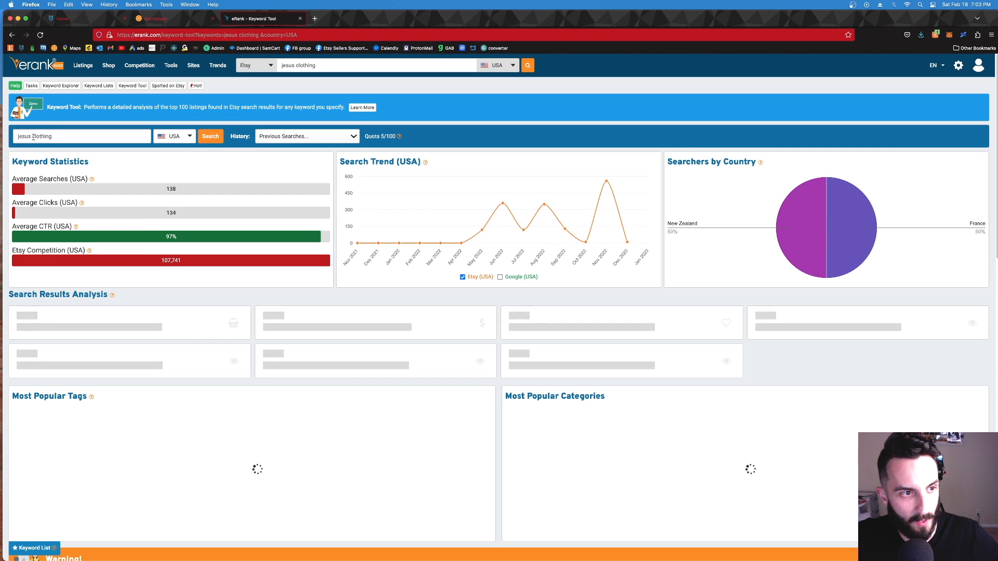
Step: Change the eRank search to "christian clothing" and review its keyword statistics
drag(31, 137, 1, 136)
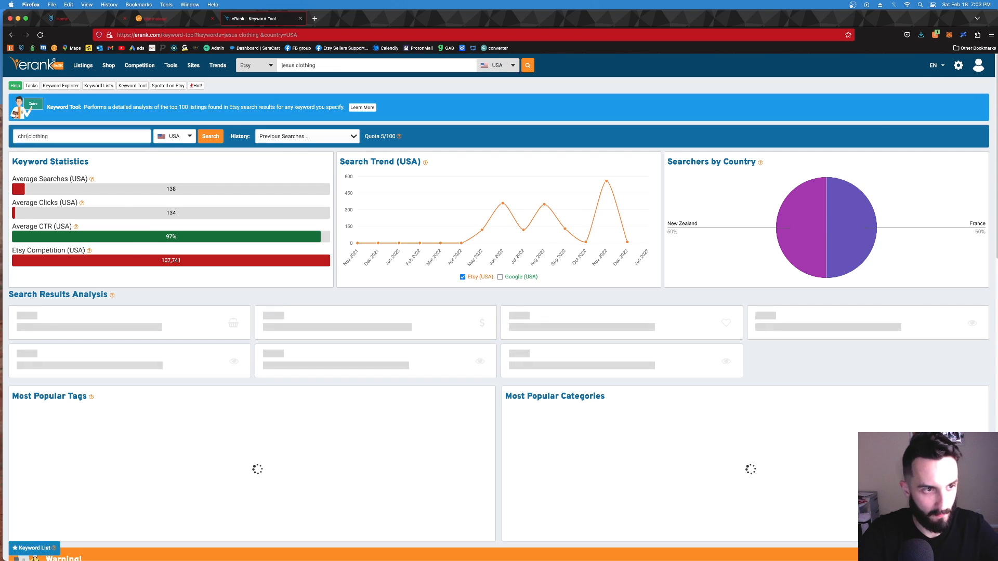
text(istian)
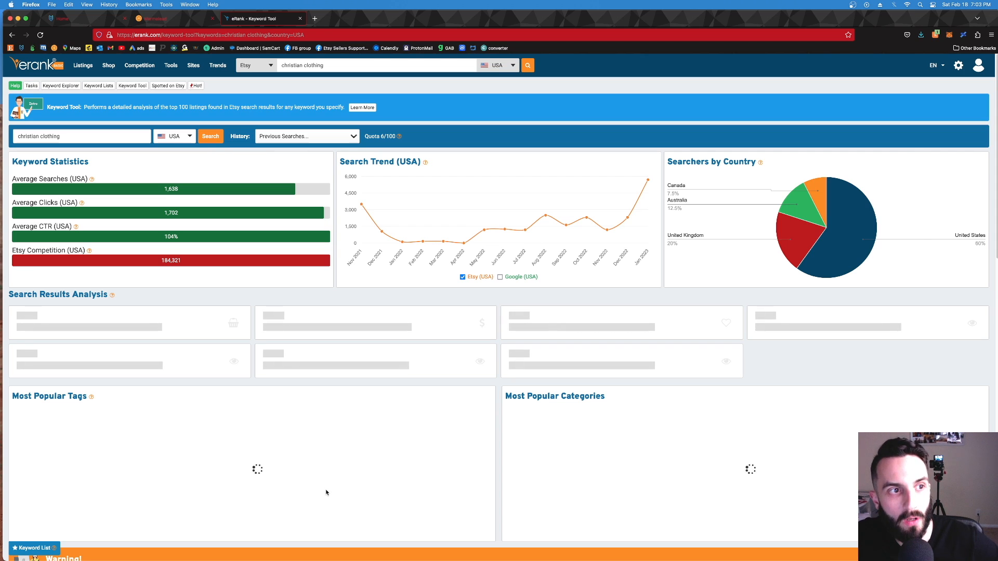
scroll(433, 427, down, 3)
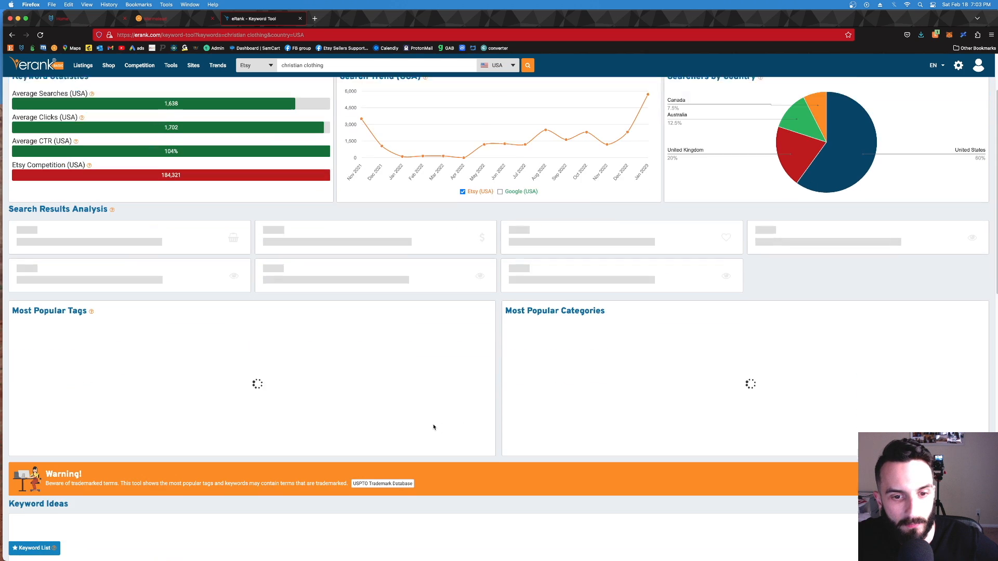
scroll(434, 427, down, 1)
Step: Return to the MyDesigns listing and remove all its remaining tags, from "christian shirt" to "Jesus Shirt"
key(super+1)
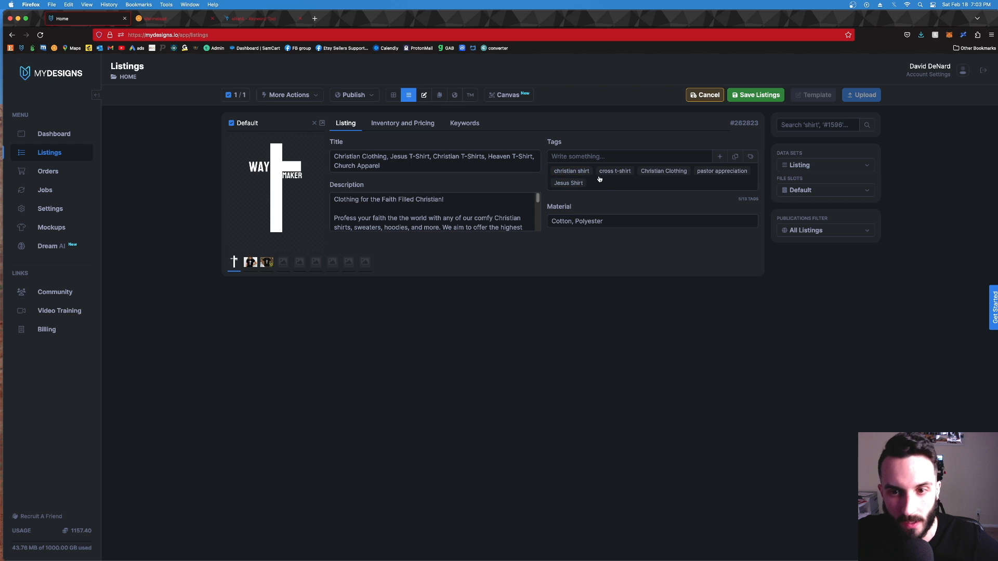
click(569, 183)
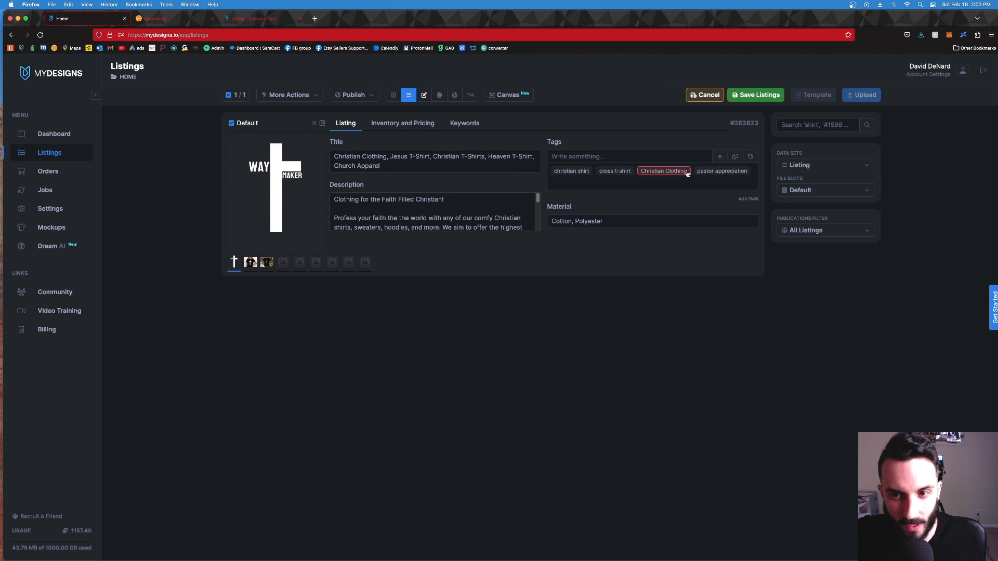
click(630, 178)
click(571, 172)
click(582, 173)
click(586, 173)
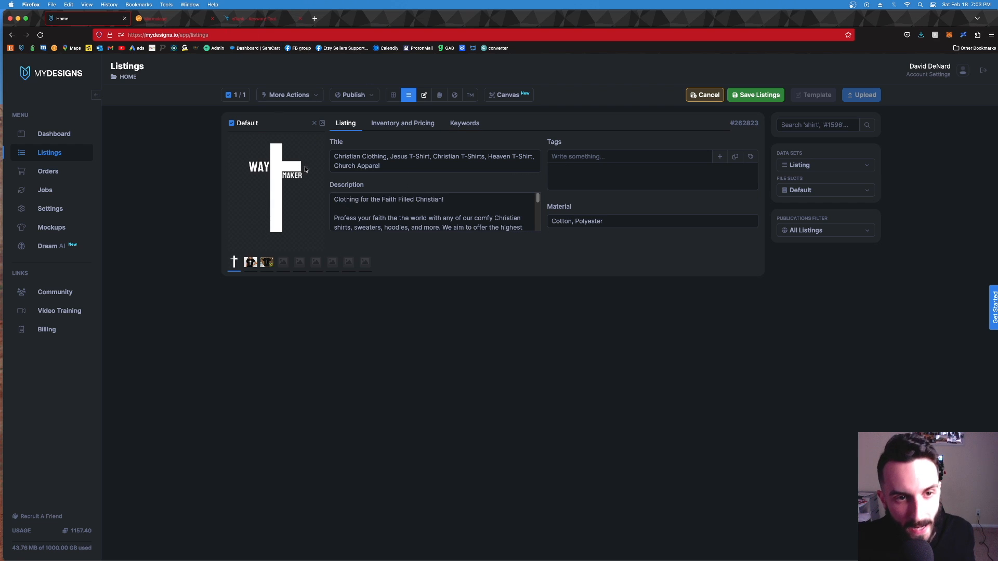
Step: Replace the listing's entire title with "Christian Clothing, Jesus T Shirt"
click(357, 169)
double_click(384, 157)
key(super+a)
text(C)
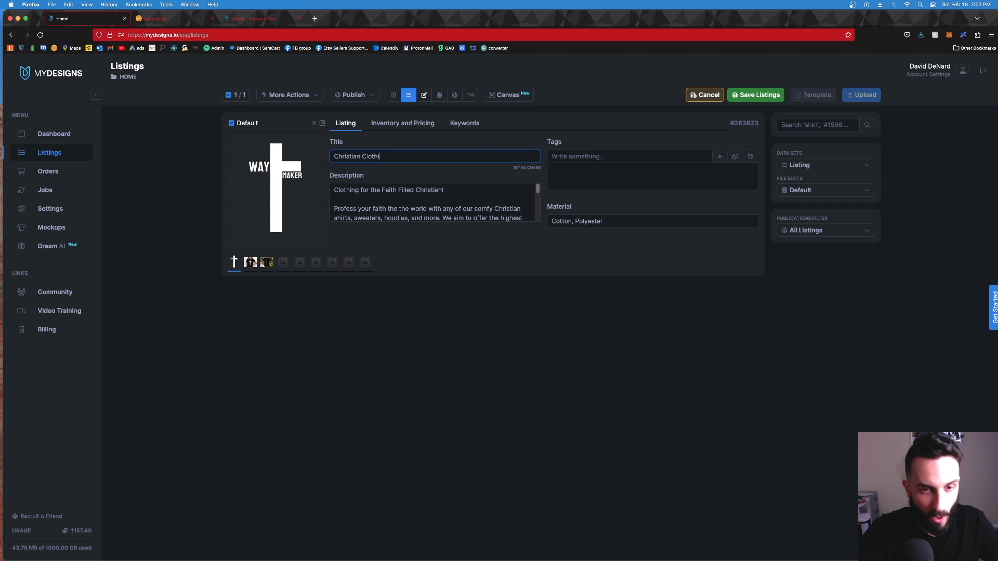
key(BackSpace)
key(BackSpace)
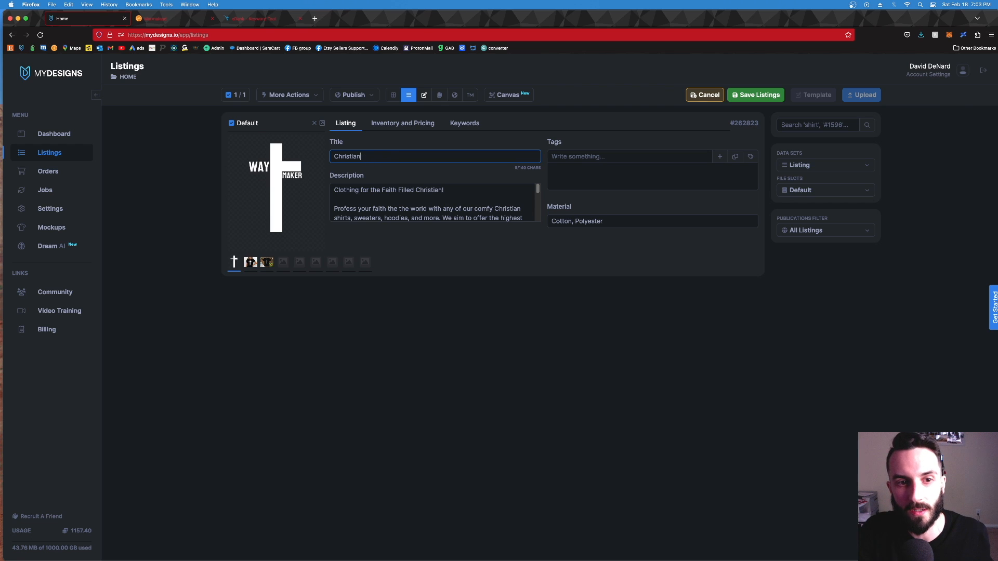
text(n Clothin)
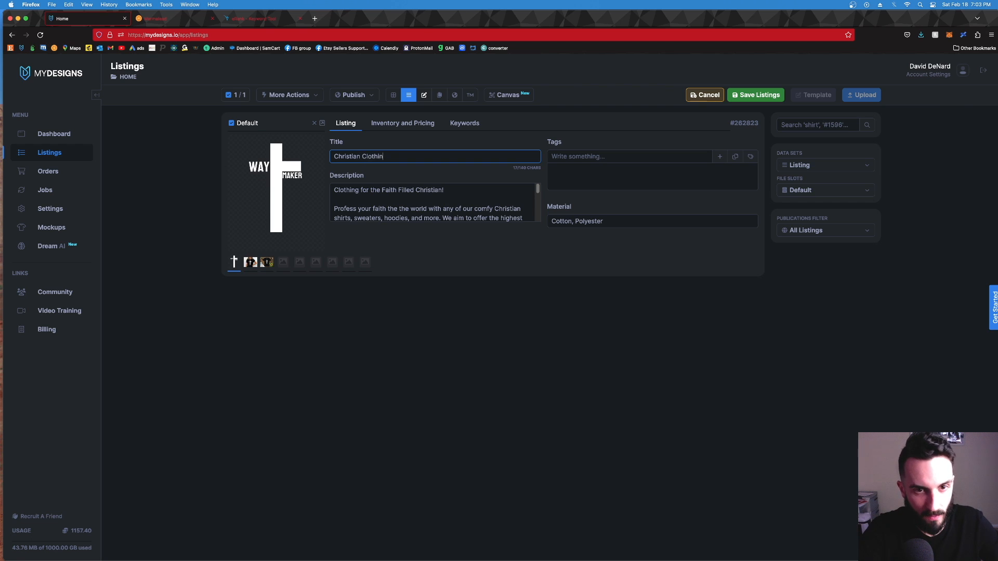
text(g, Jesus)
text( T Shirt)
Step: Insert "Christ" after "Jesus" in the title and save the listing
click(407, 156)
text(Christ)
click(752, 97)
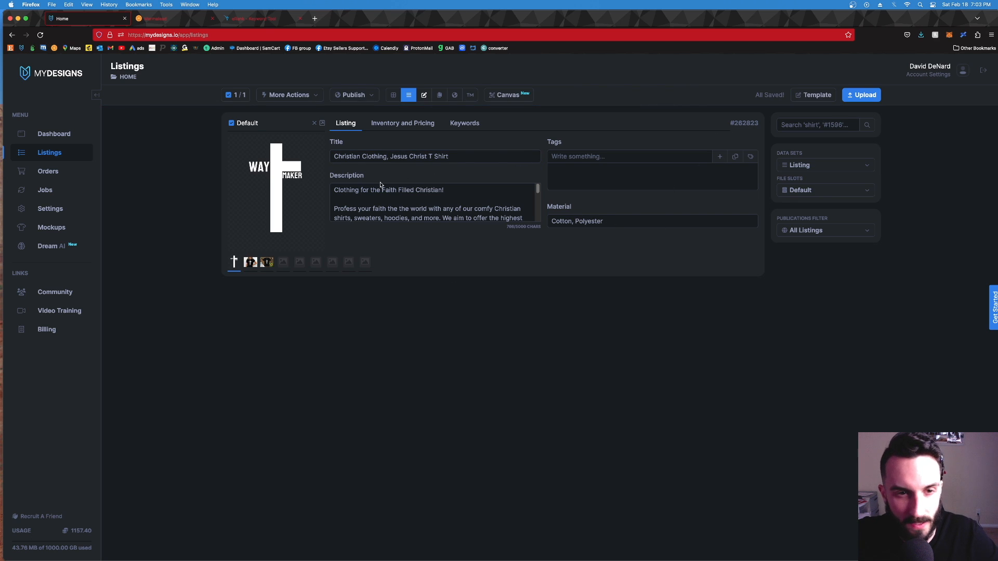
Step: Generate a new title and tags with Phraser AI, using the Title field as keyword and T-Shirt as product type, and review the tags
click(289, 95)
click(330, 188)
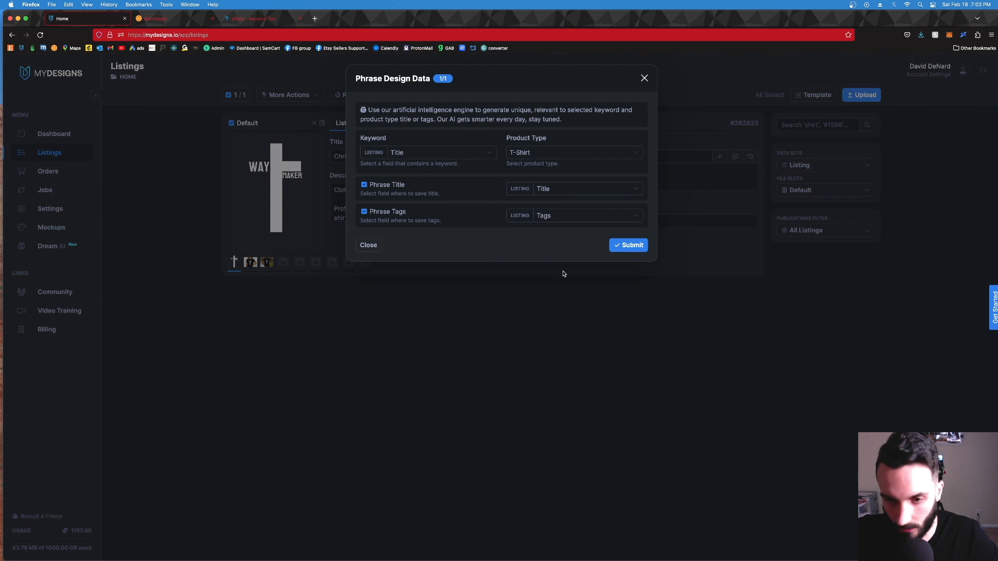
click(638, 245)
click(572, 139)
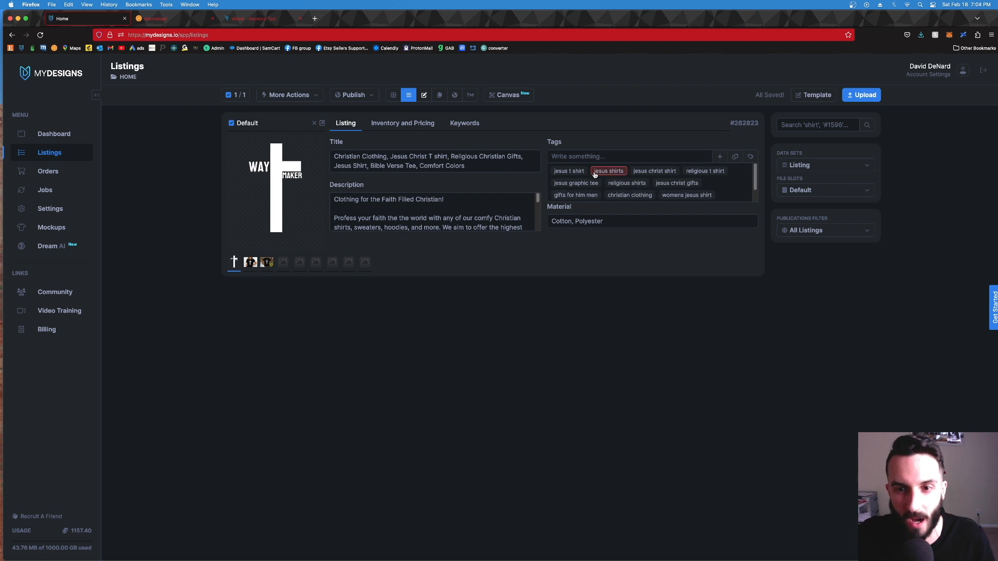
scroll(650, 187, down, 1)
scroll(624, 187, up, 1)
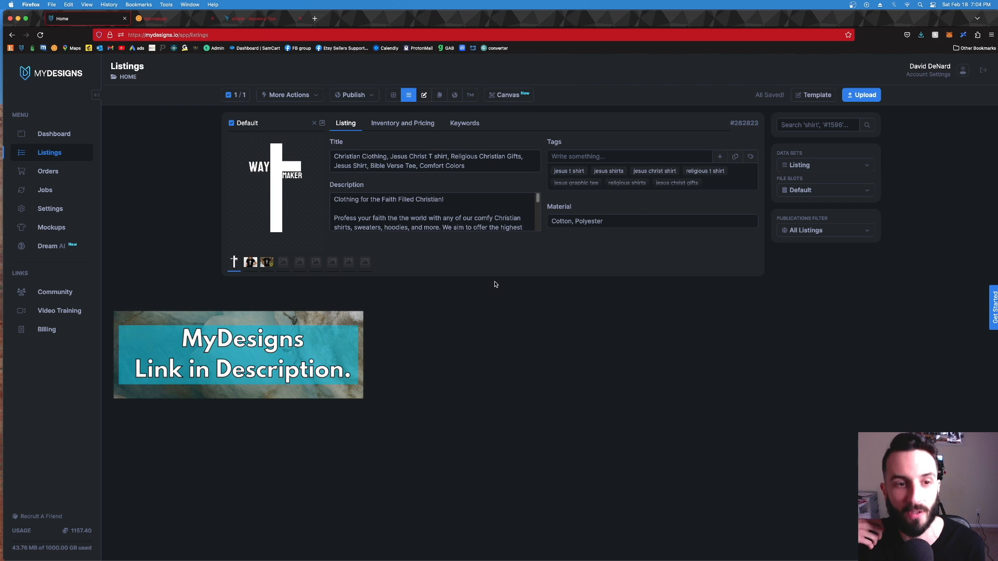
Step: View the upload window for new designs and close it
click(866, 97)
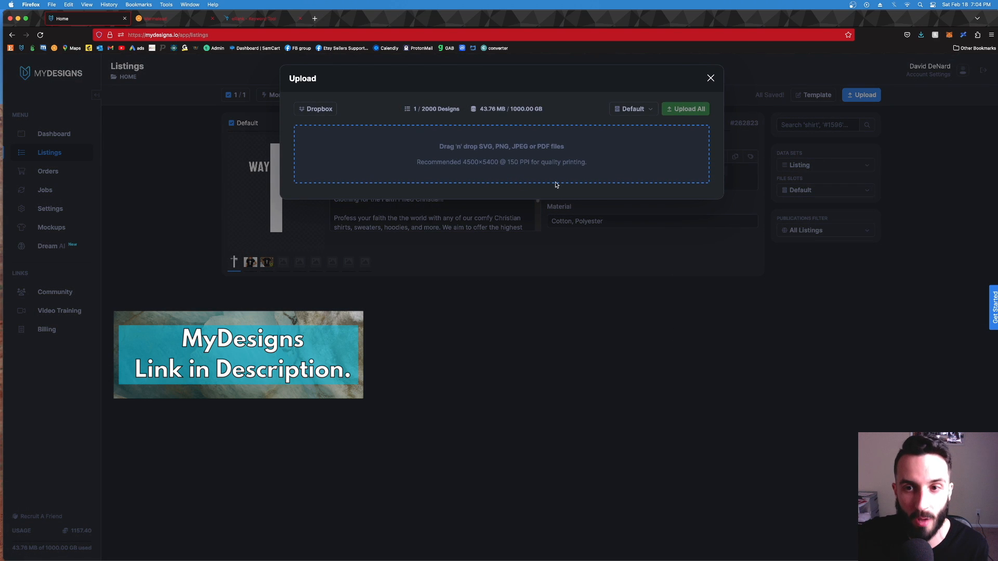
click(710, 78)
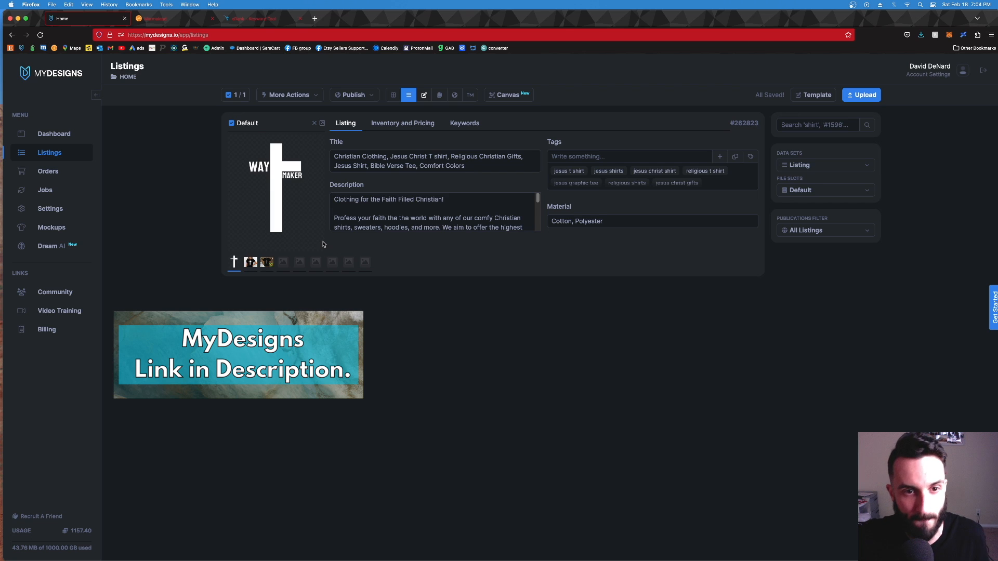
Step: Bulk edit the selected listing to add "Christian Clothing " to the front of its title
click(229, 97)
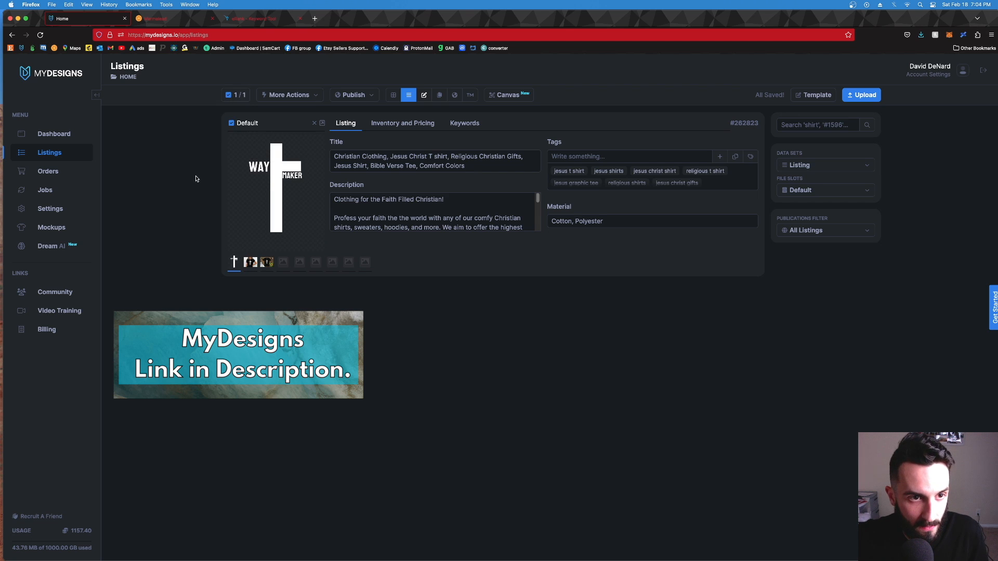
click(289, 94)
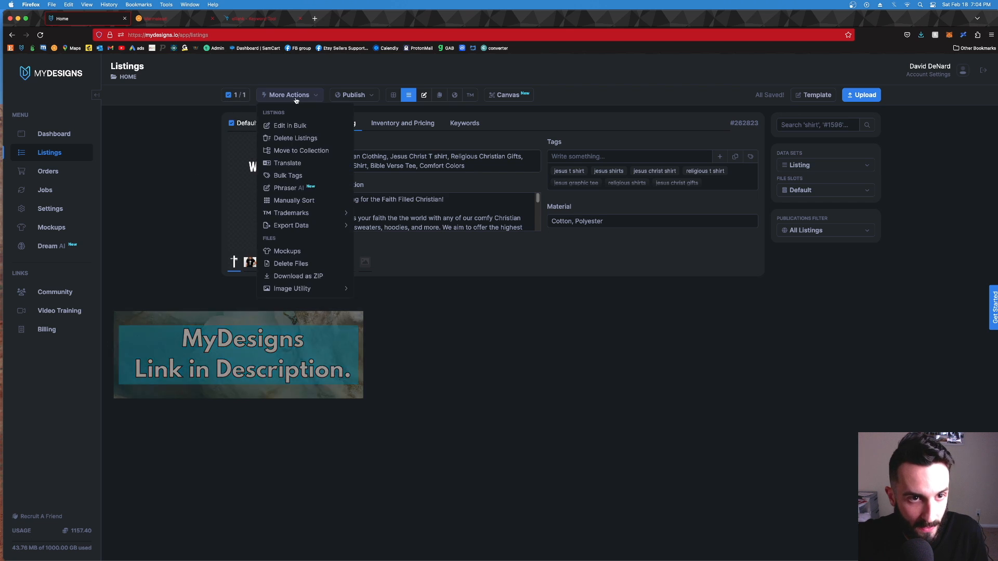
click(334, 126)
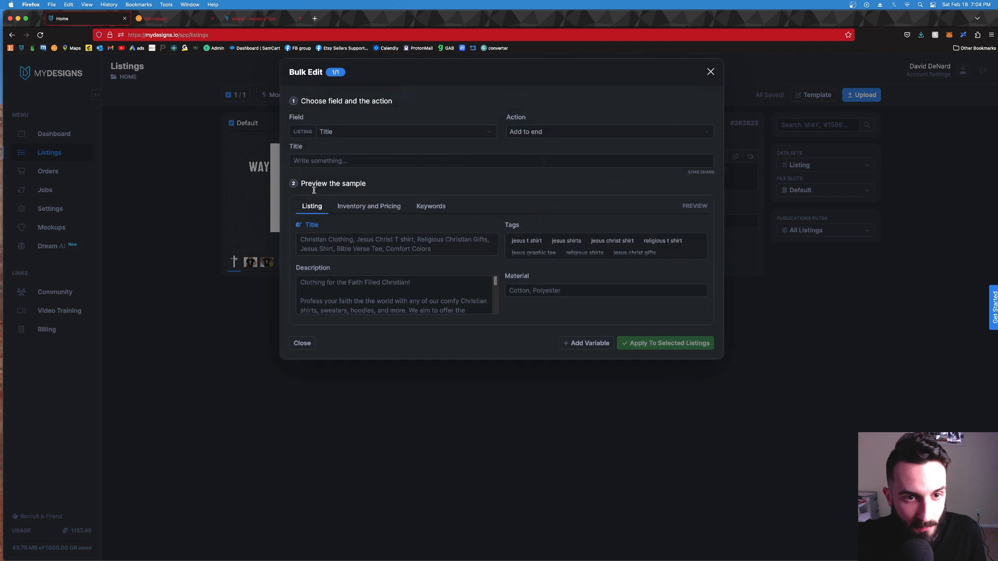
click(526, 138)
click(555, 129)
click(344, 167)
text(Christ)
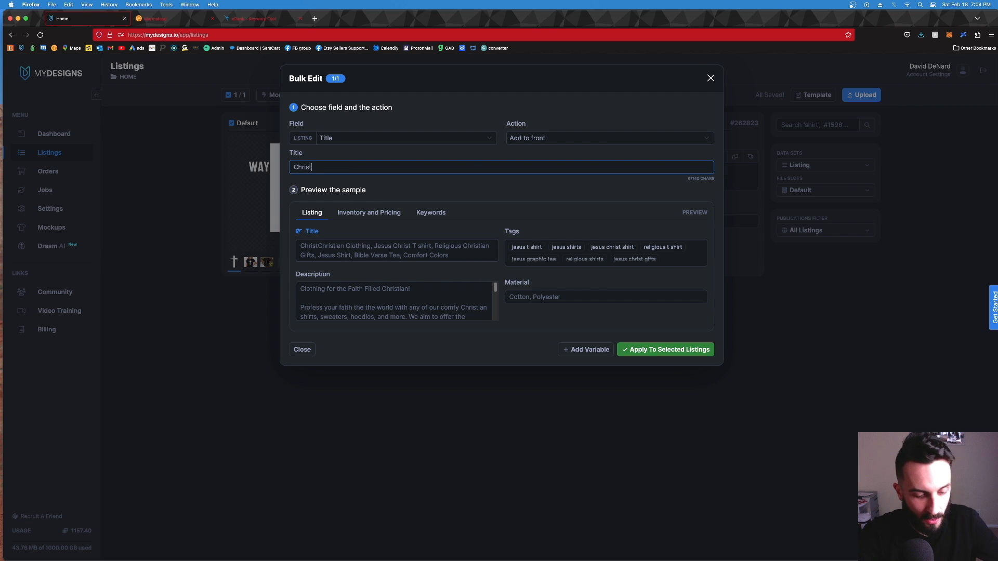
text(ian Clothing)
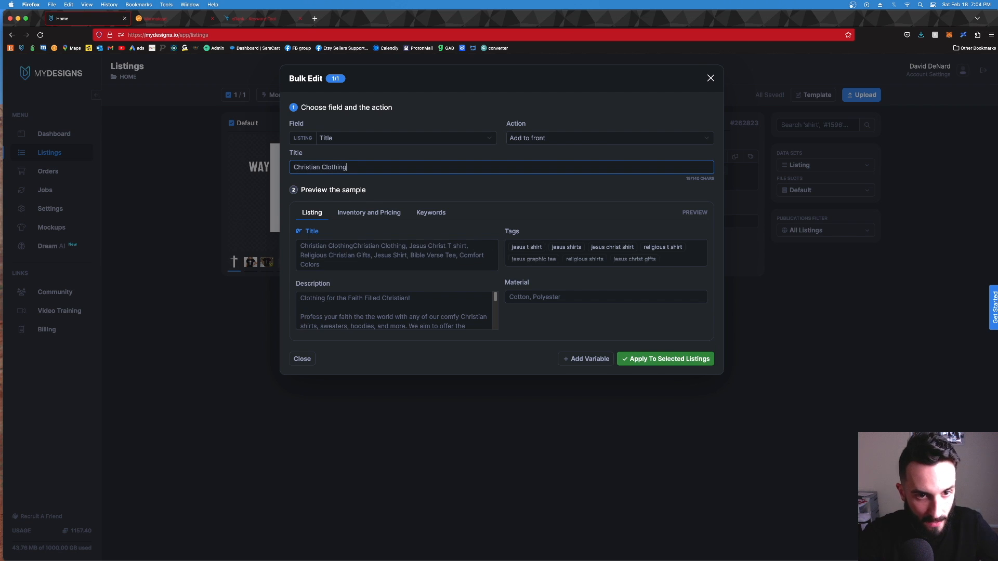
click(643, 363)
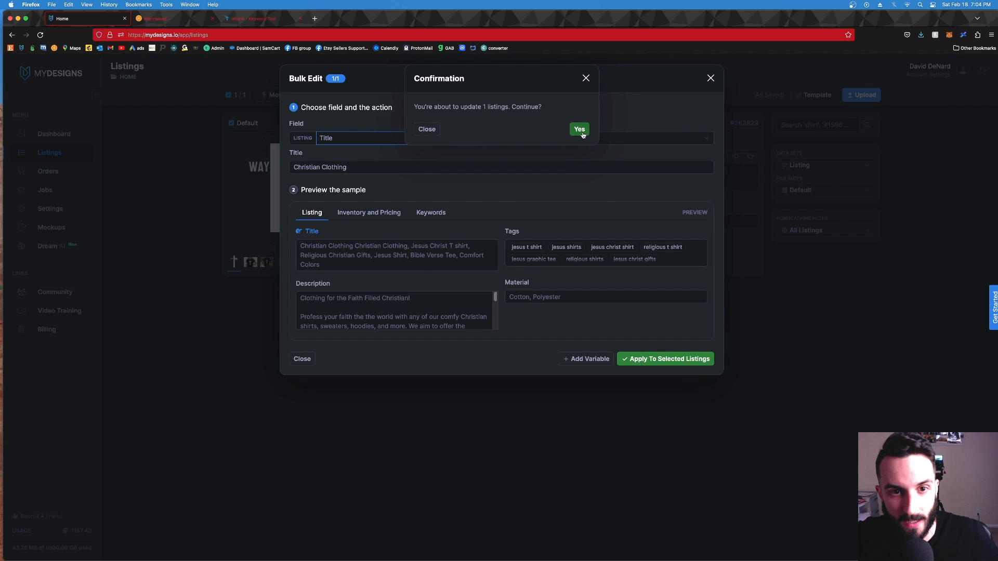
click(581, 129)
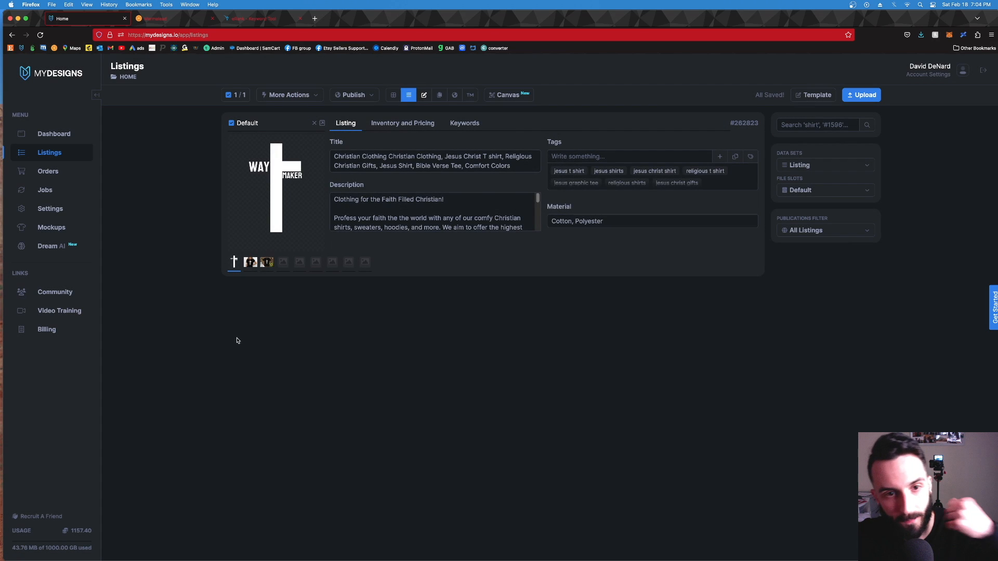
Step: Delete the duplicate "Christian Clothing" at the start of the listing's title
click(388, 157)
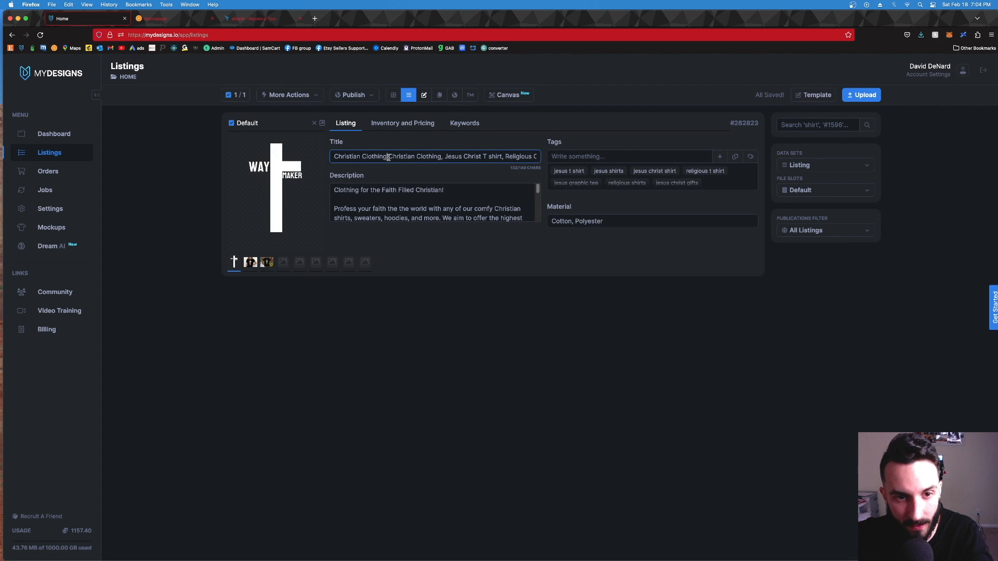
drag(389, 157, 328, 156)
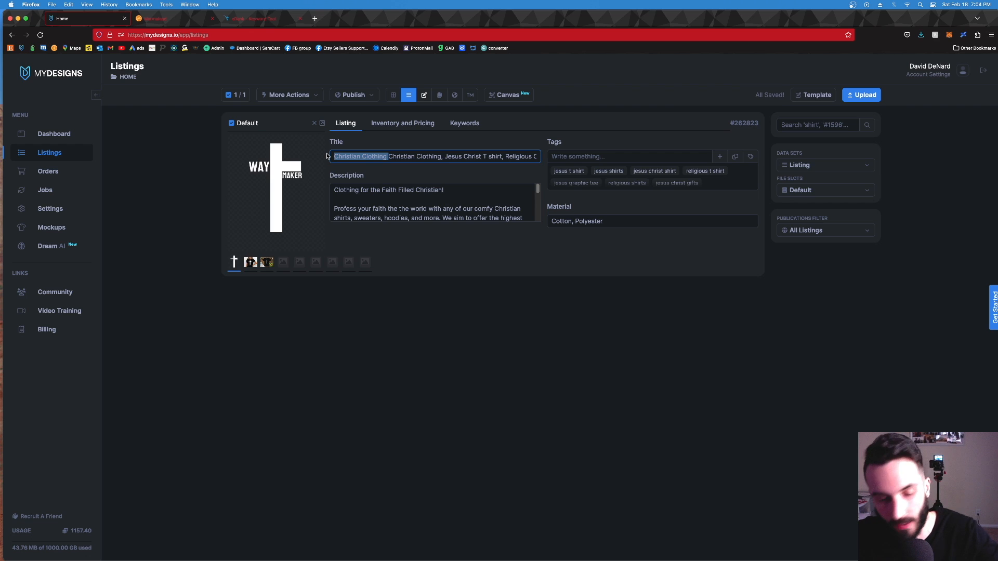
key(BackSpace)
click(452, 301)
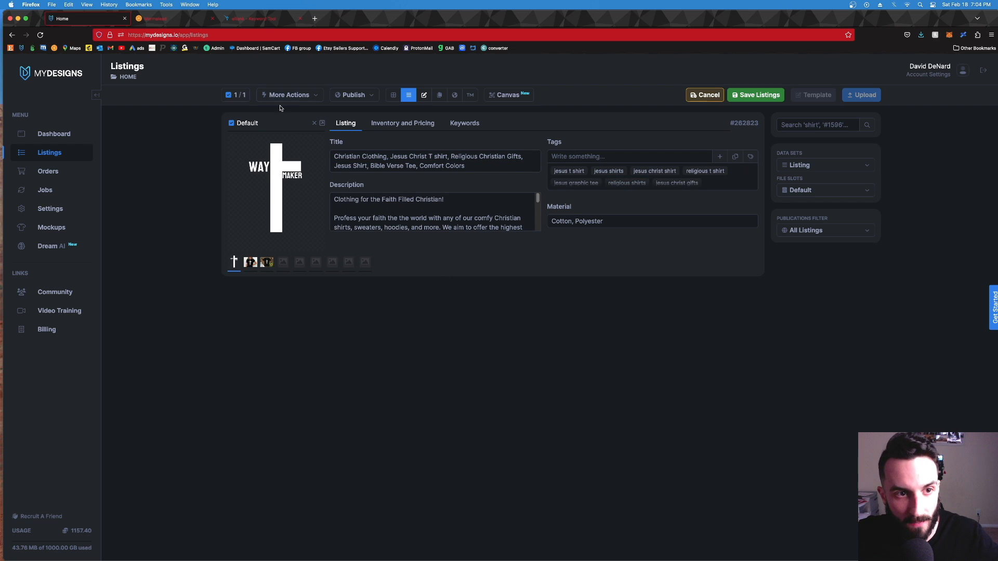
click(309, 99)
click(474, 337)
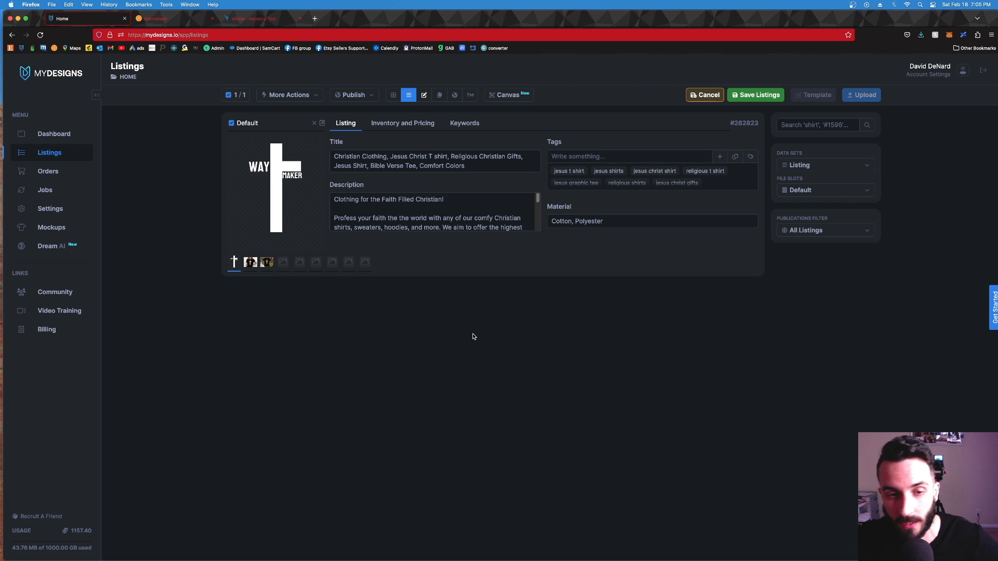
Step: Delete "Comfort Colors" and the comma before it from the end of the listing's title
click(448, 159)
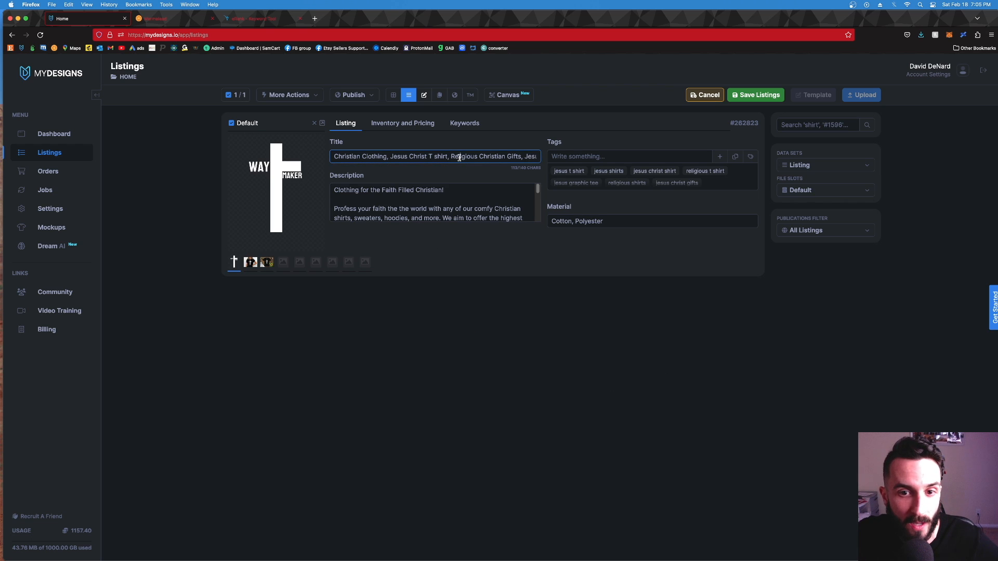
key(super+Right)
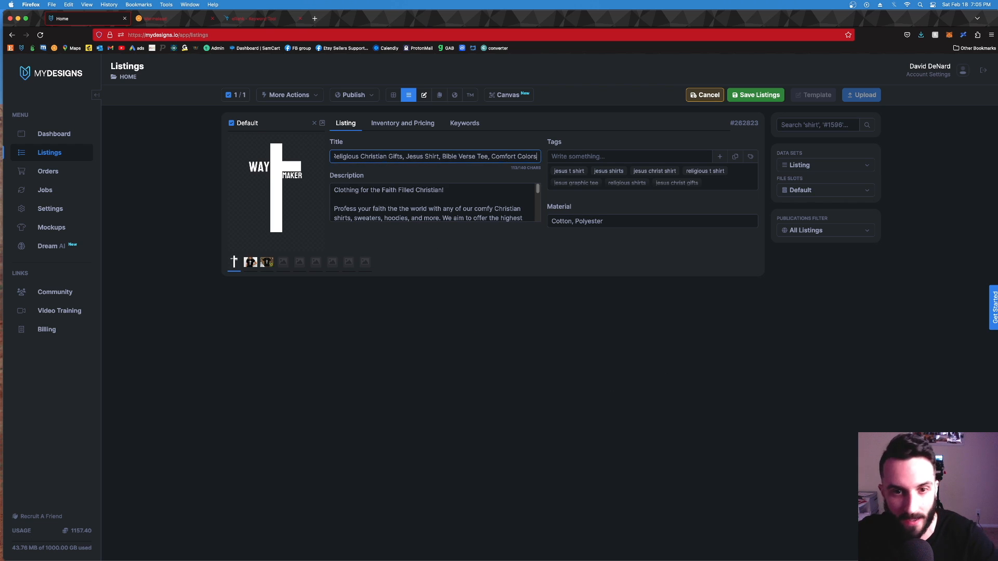
drag(492, 158, 550, 155)
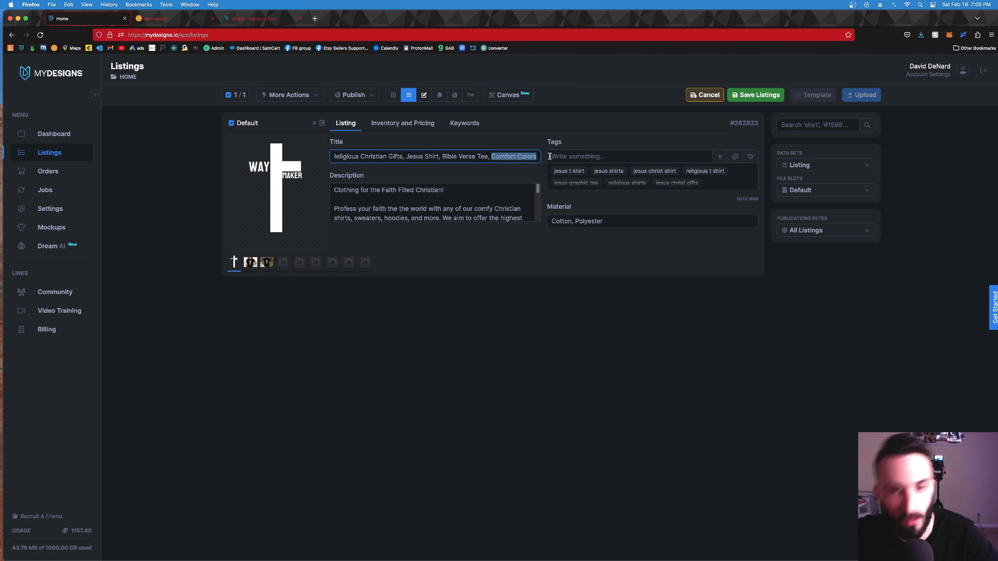
key(BackSpace)
key(BackSpace)
key(BackSpace)
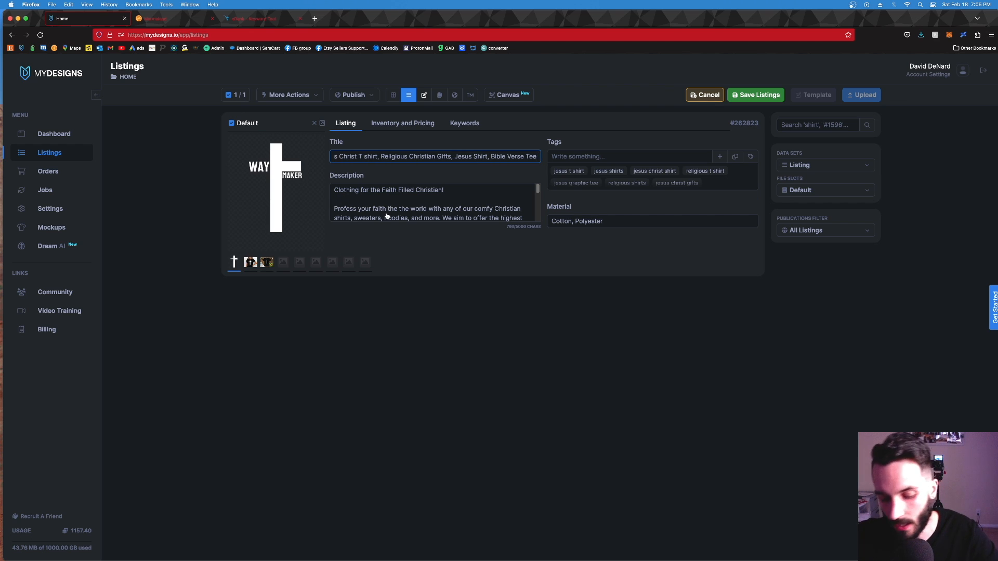
key(Up)
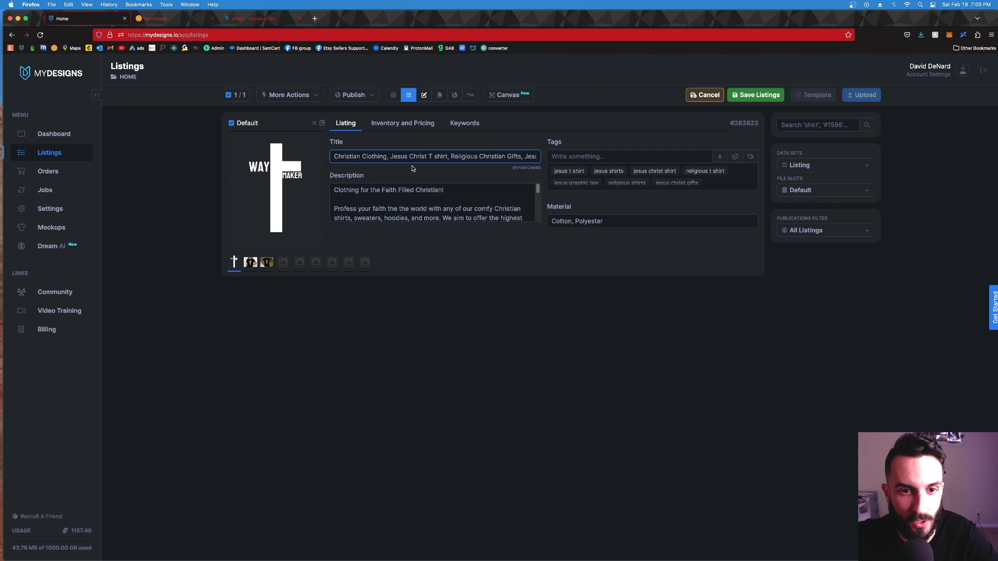
Step: Check the title's "Christian Gifts" keyword against the Marmalead comparison and eRank, and return to the MyDesigns listing
scroll(477, 159, right, 3)
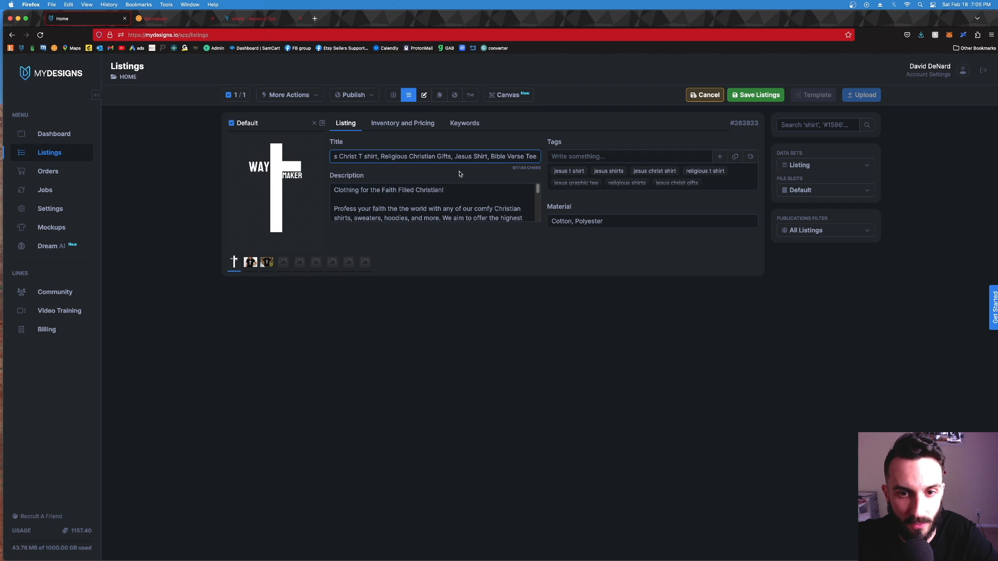
drag(408, 156, 462, 157)
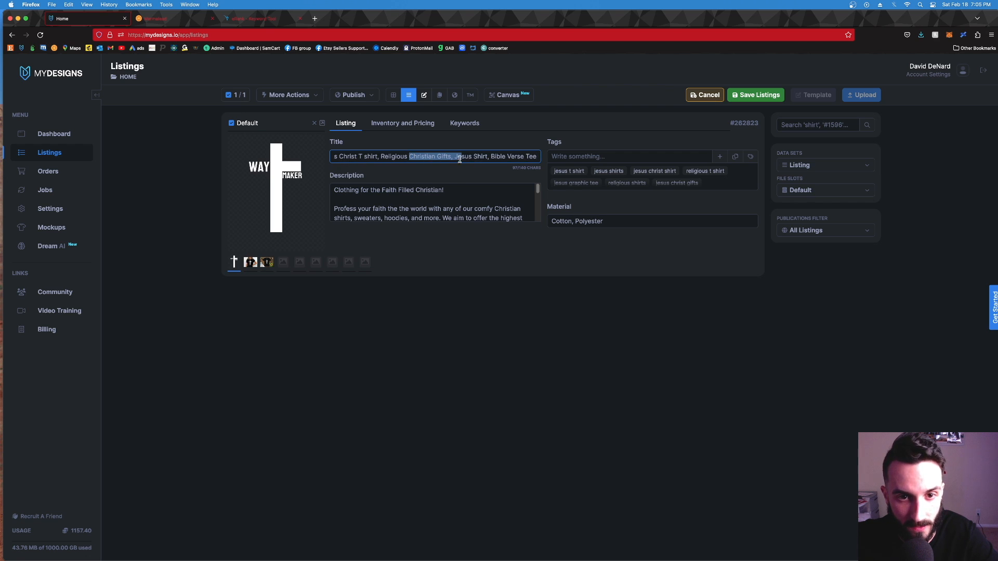
click(174, 19)
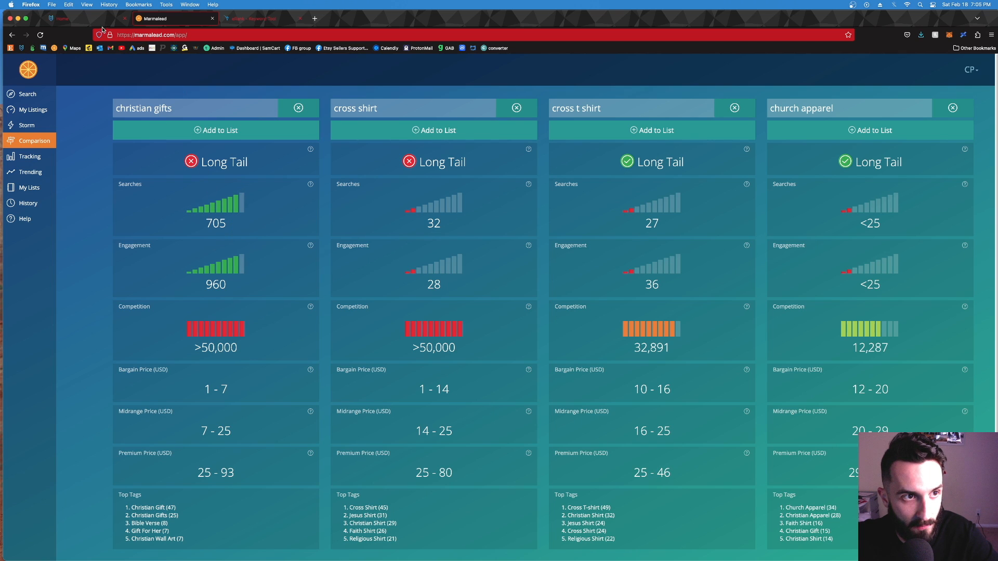
click(254, 19)
scroll(138, 156, up, 3)
click(71, 139)
click(65, 16)
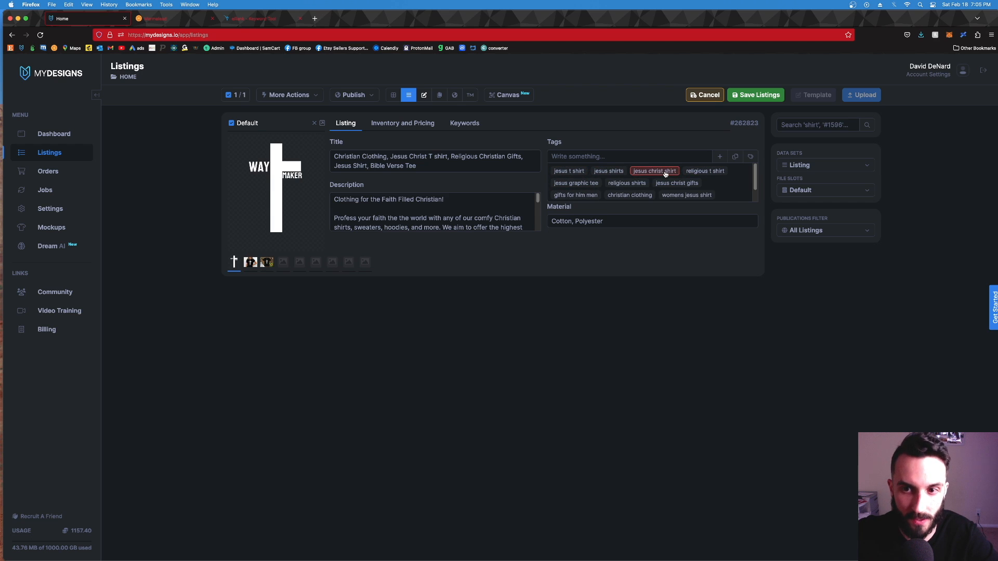
Step: Add the tag "jesus chrsit t shirt" to the listing
click(629, 157)
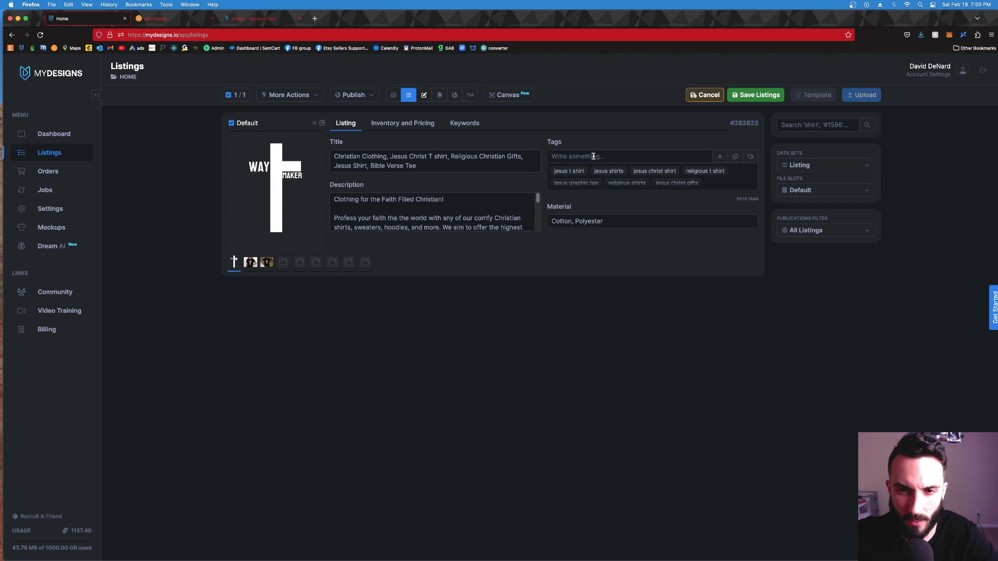
text(jesus chrs)
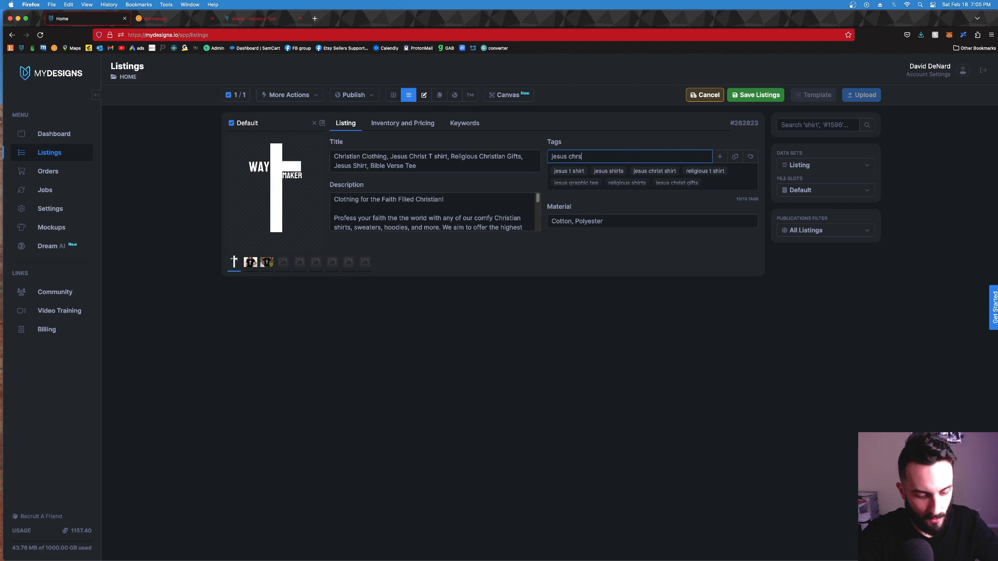
text(it t shirt)
key(Return)
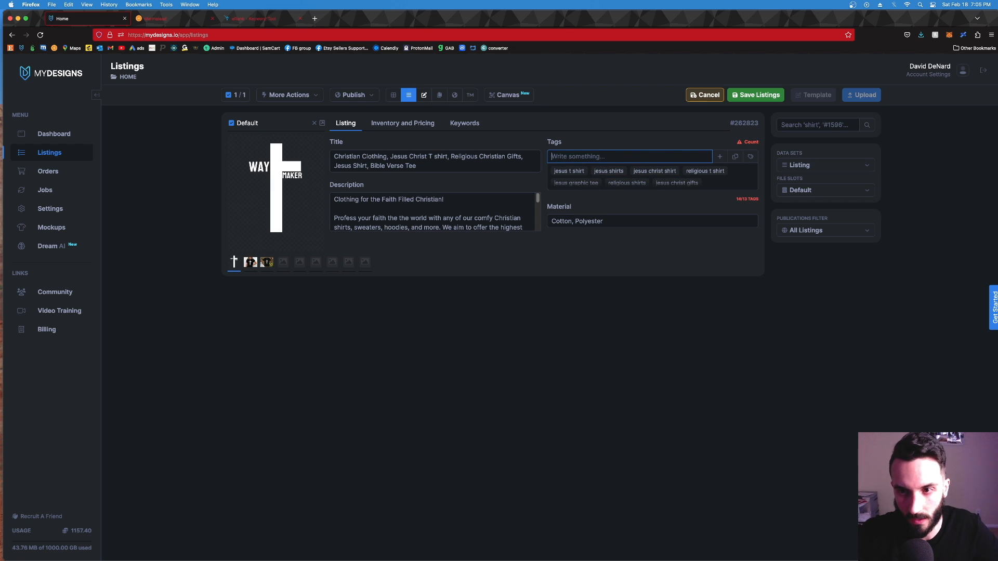
Step: Remove the "t shirt" and "jesus chrsit t shirt" tags from the end of the listing's tags
scroll(651, 183, down, 2)
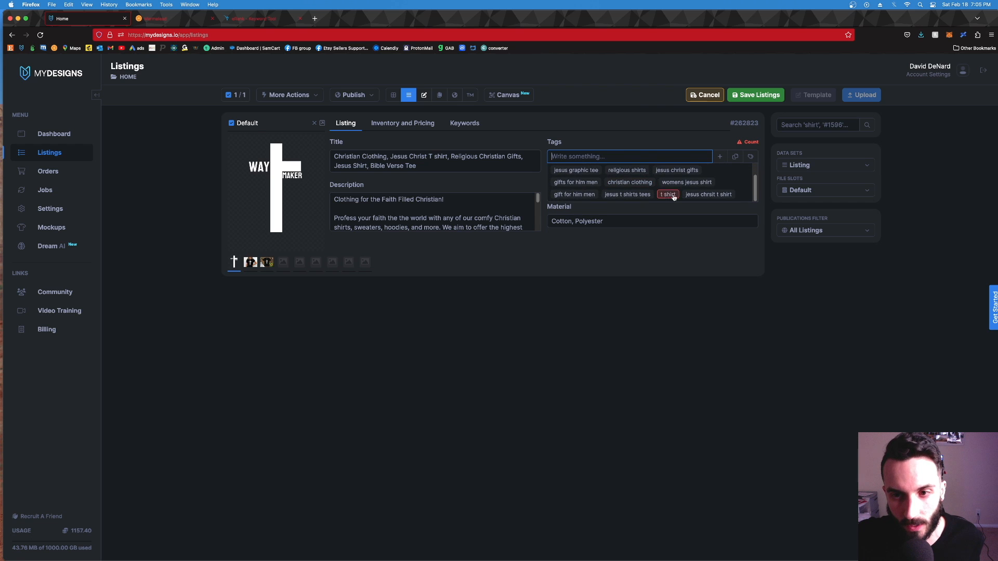
mouse_move(758, 144)
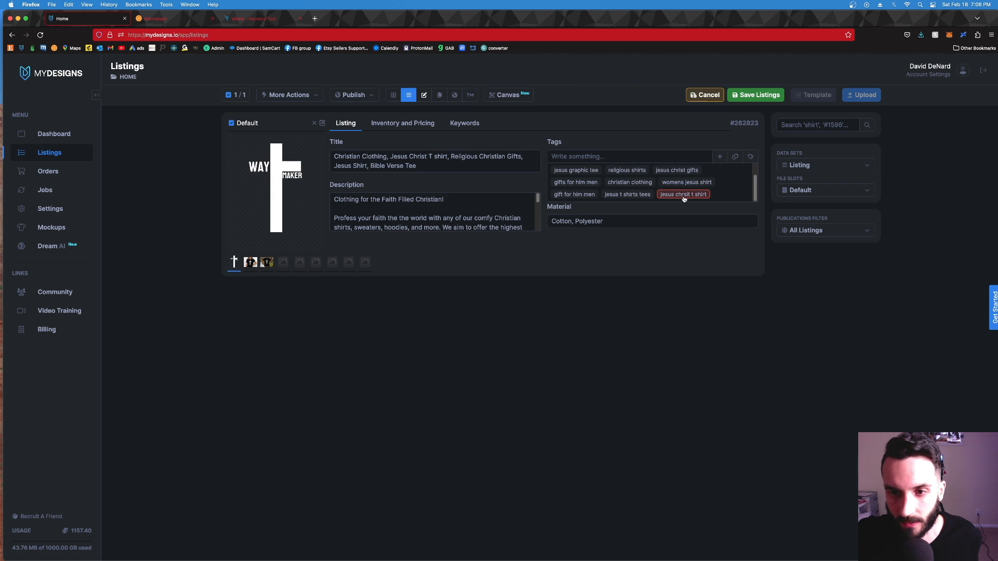
click(685, 196)
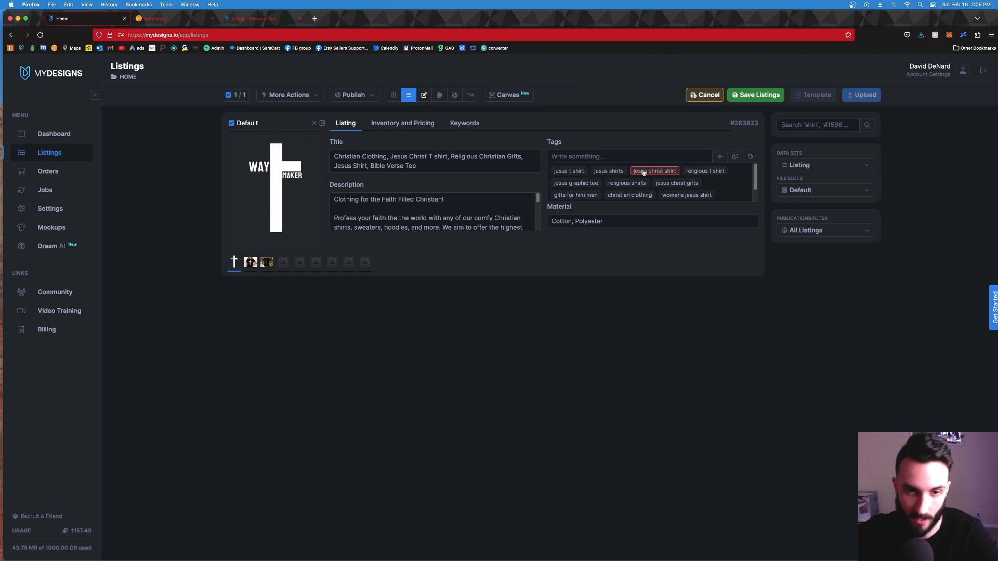
Step: Remove the tags "jesus t shirt", "jesus shirts", "jesus christ shirt", "gift for him men" and "jesus t shirts tees" from the listing
click(560, 173)
click(560, 174)
click(561, 174)
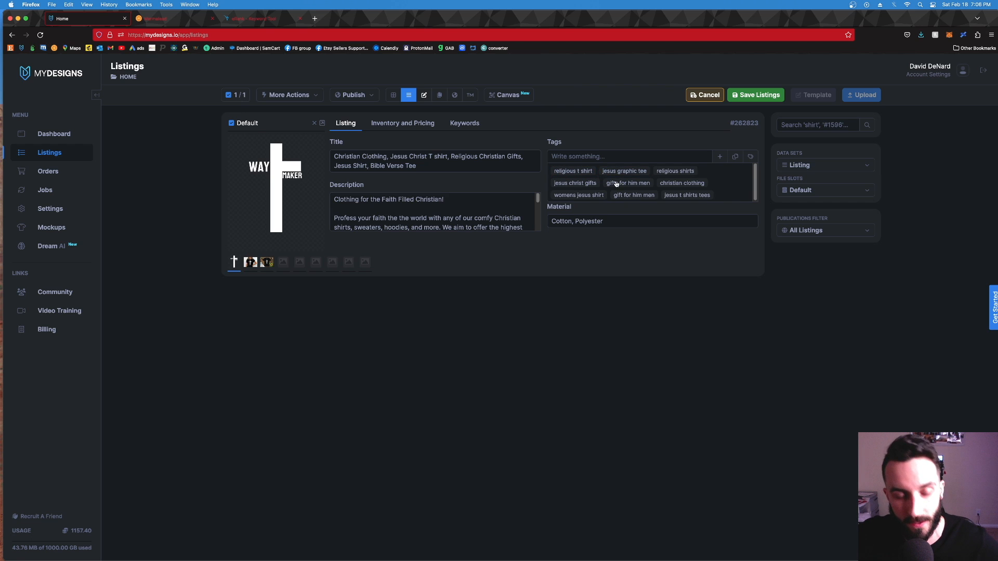
click(633, 194)
click(631, 195)
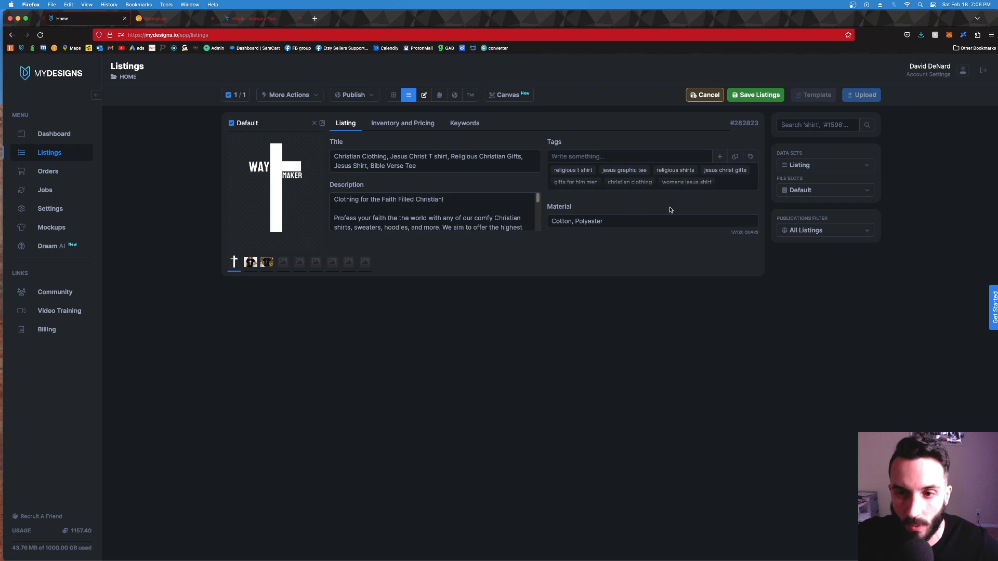